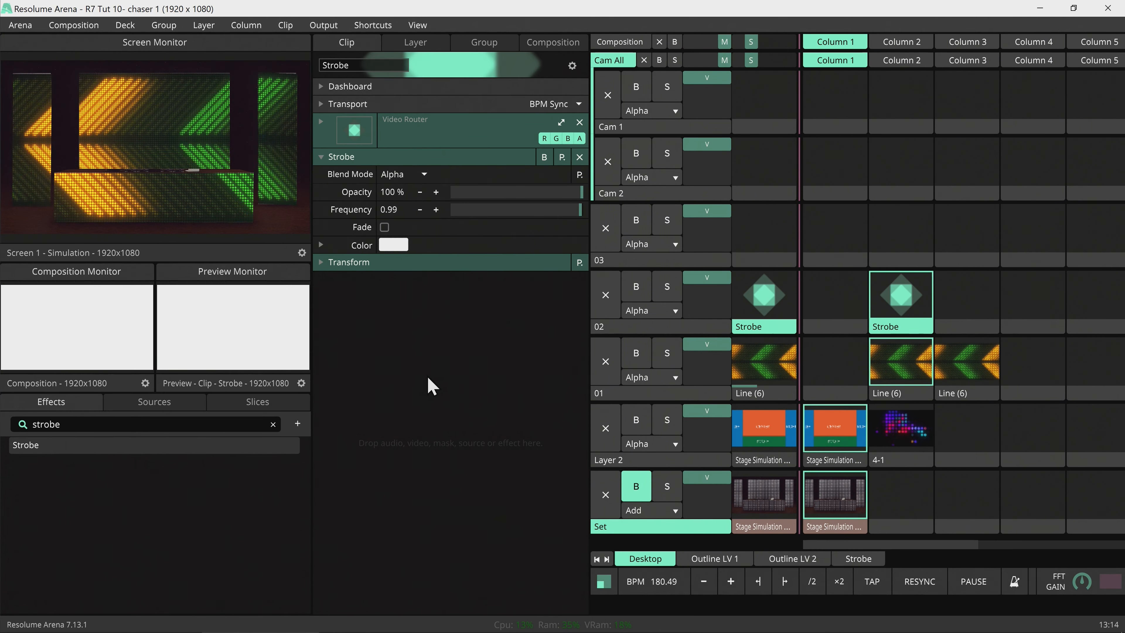
Clear the Preview Monitor and stop layer 02's Strobe clip, leaving only the chevron line animation.
click(194, 295)
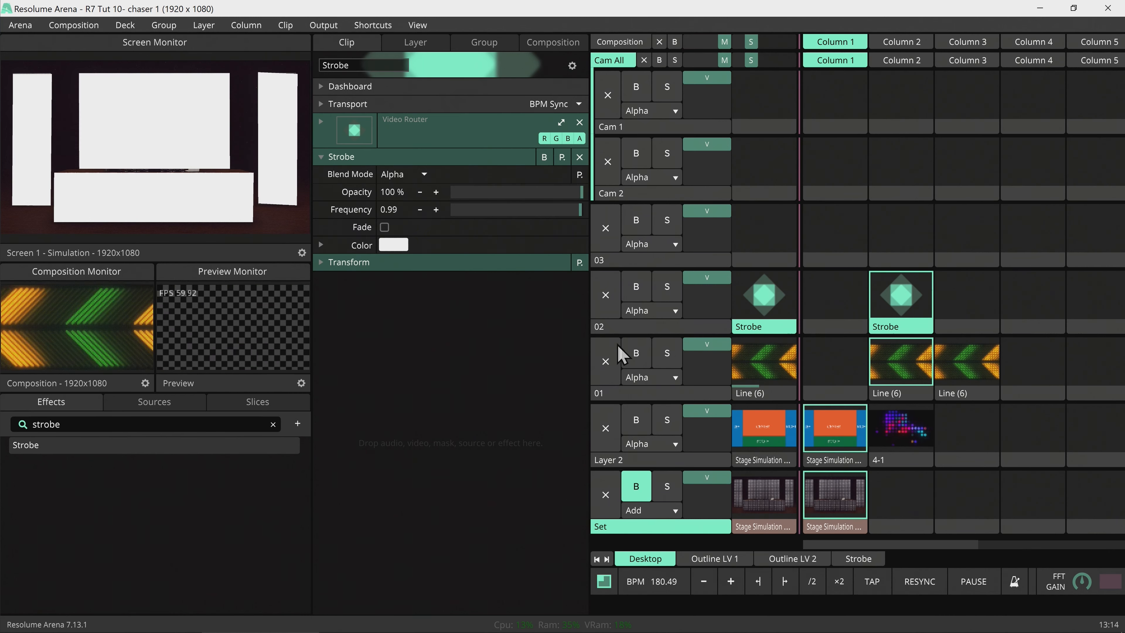
click(603, 305)
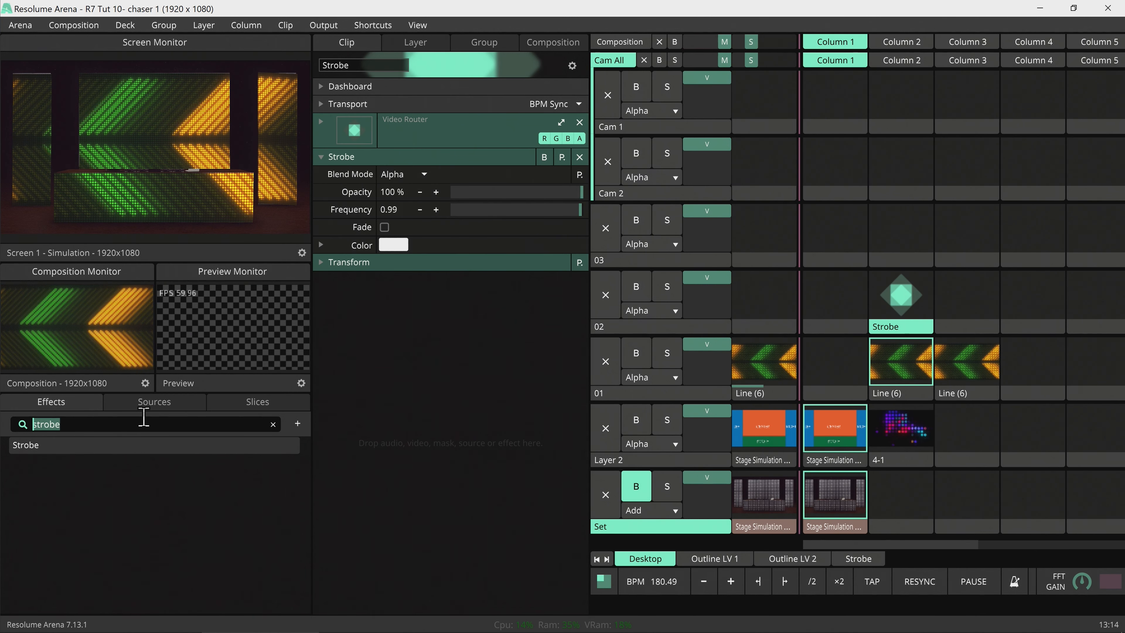
Add a masking Chaser effect to the Strobe clip with Sequence set to 0.24.
text(chaser)
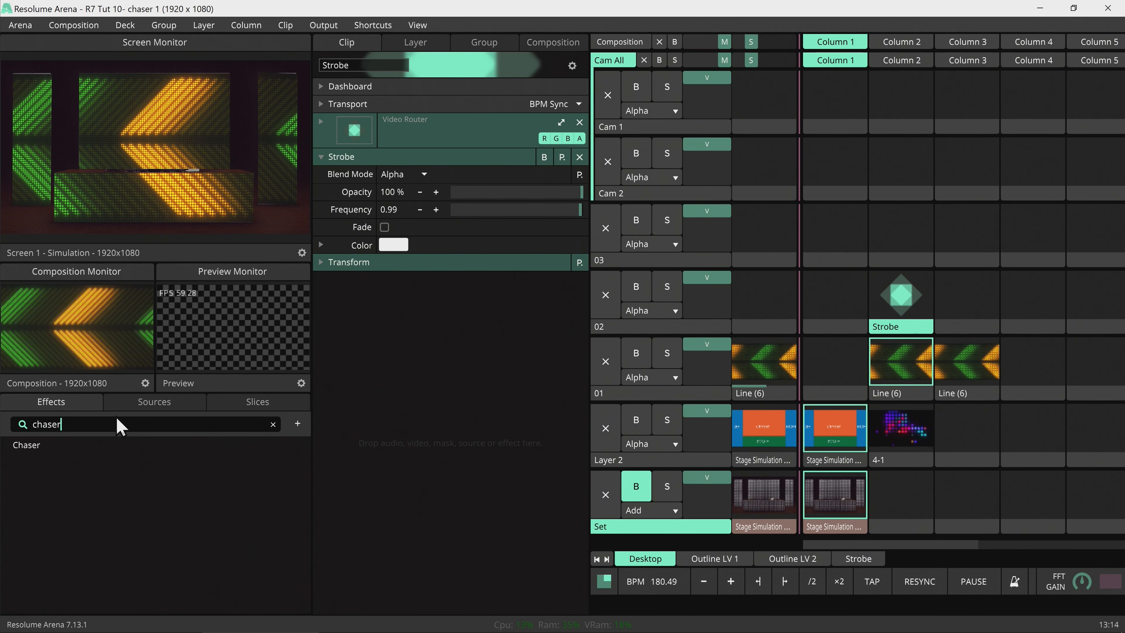
drag(56, 445, 474, 423)
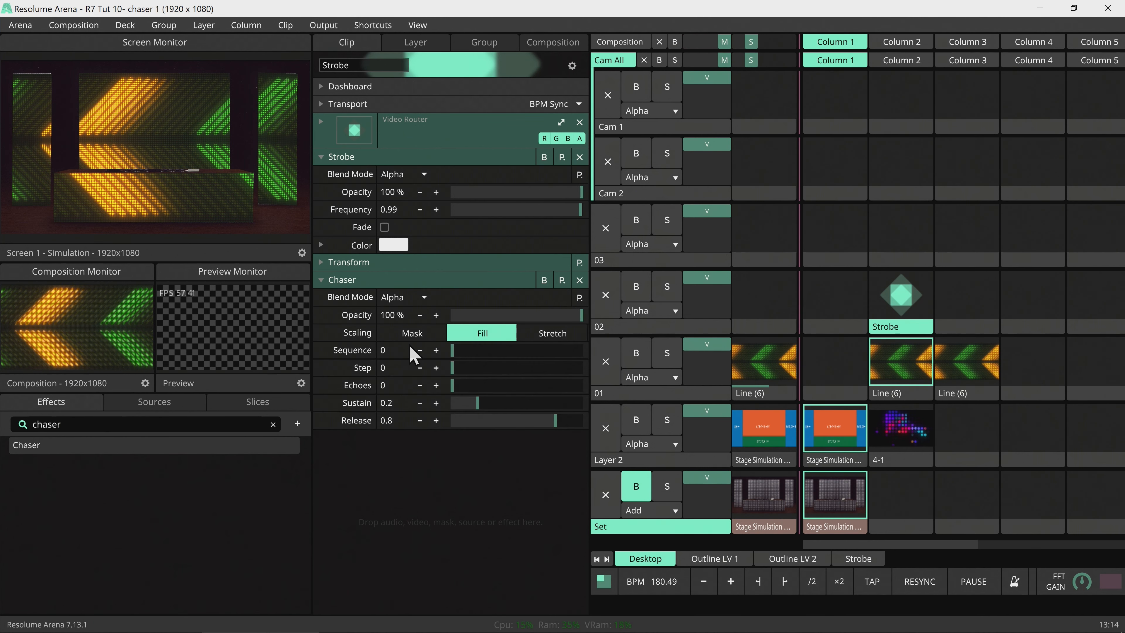
click(420, 336)
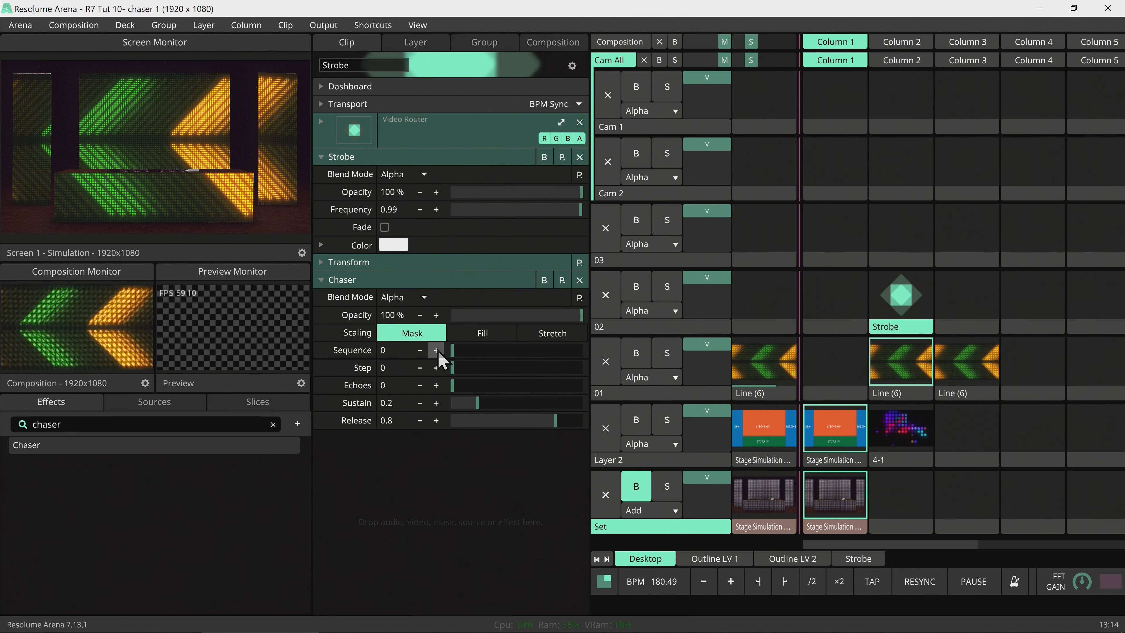
drag(452, 351, 490, 360)
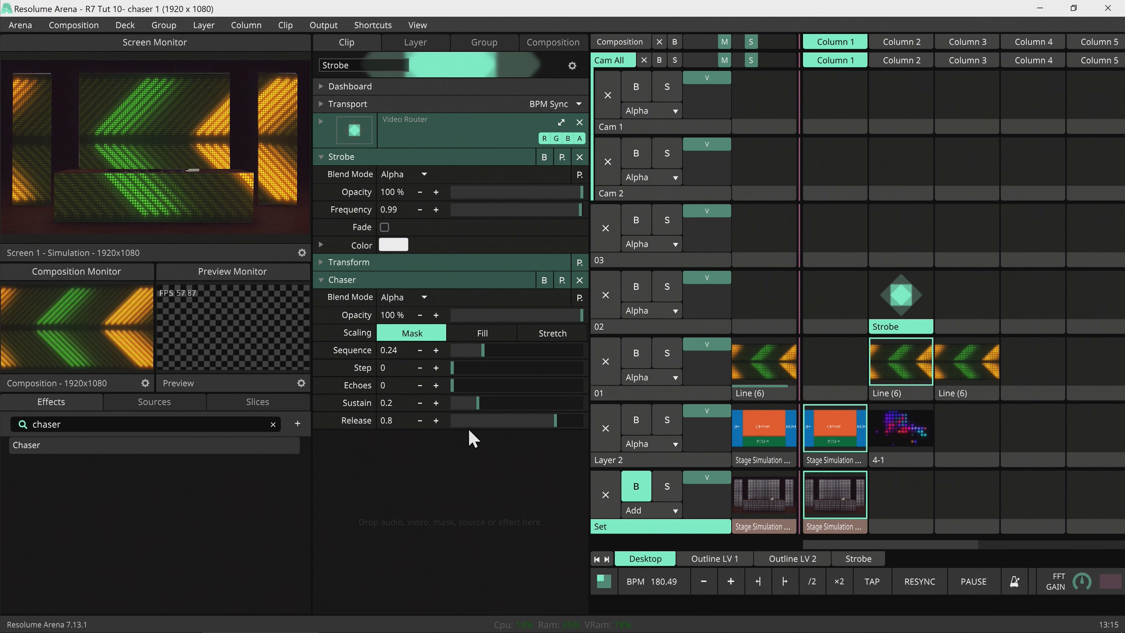
Load the R7 Tuts 10- Chaser.xml document in the Chaser application, then return to Arena.
key(alt+Tab)
key(alt+Tab)
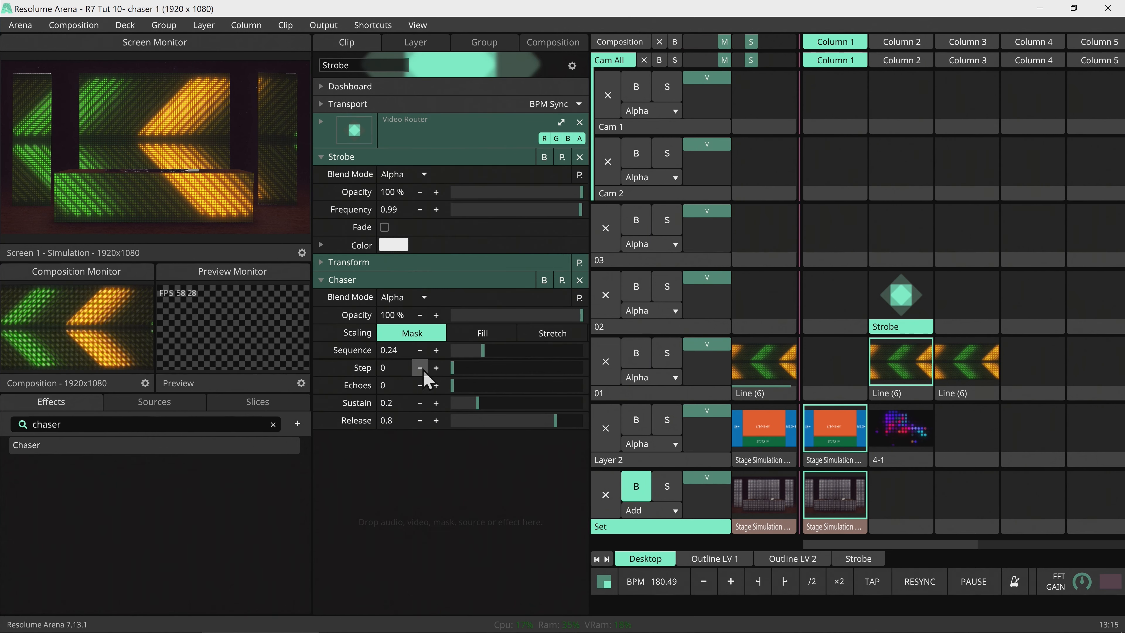
key(alt+Tab)
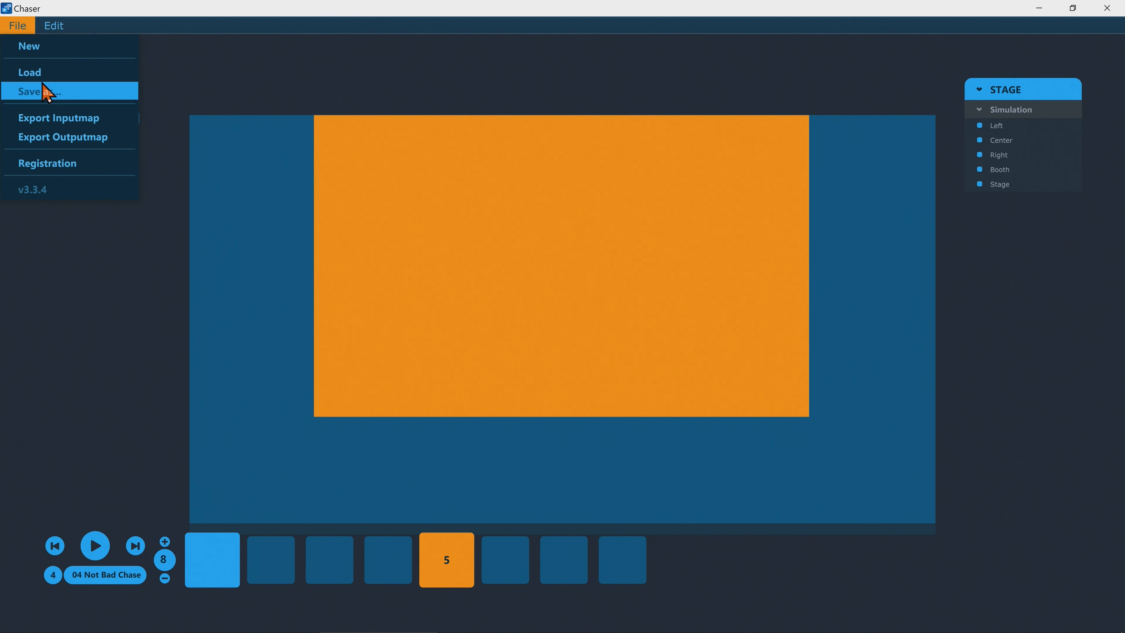
key(ctrl+o)
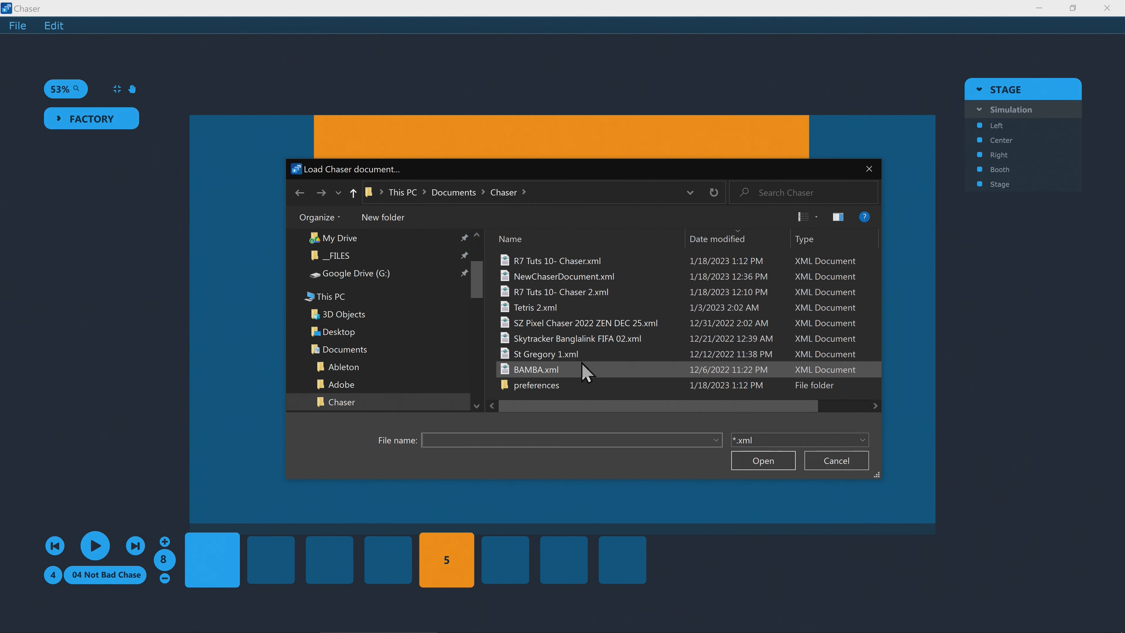
double_click(584, 265)
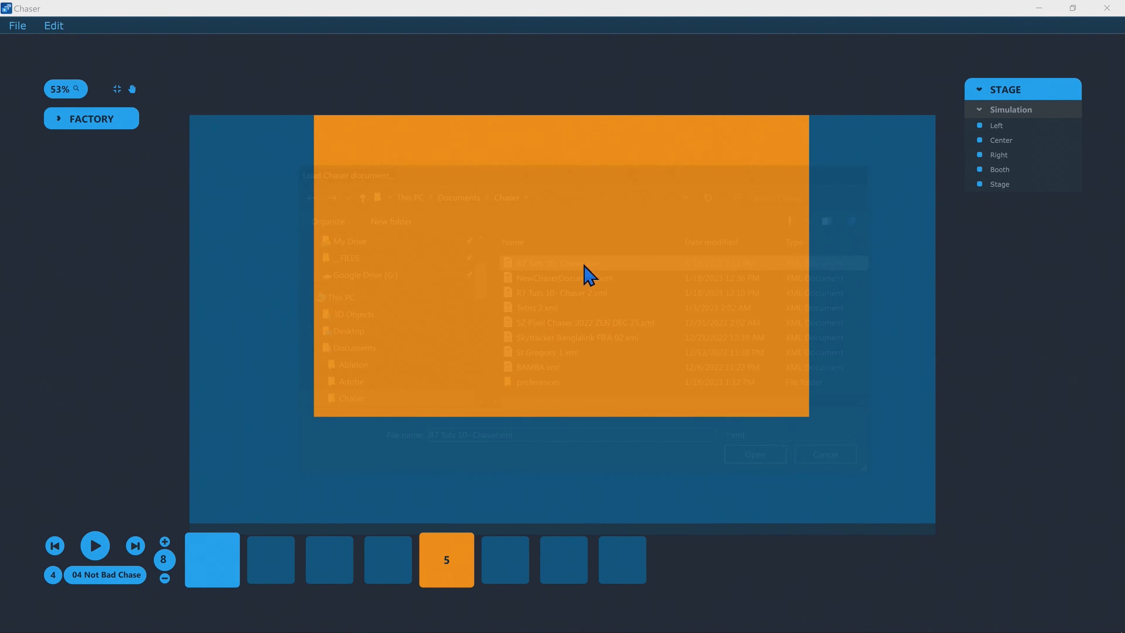
key(alt+Tab)
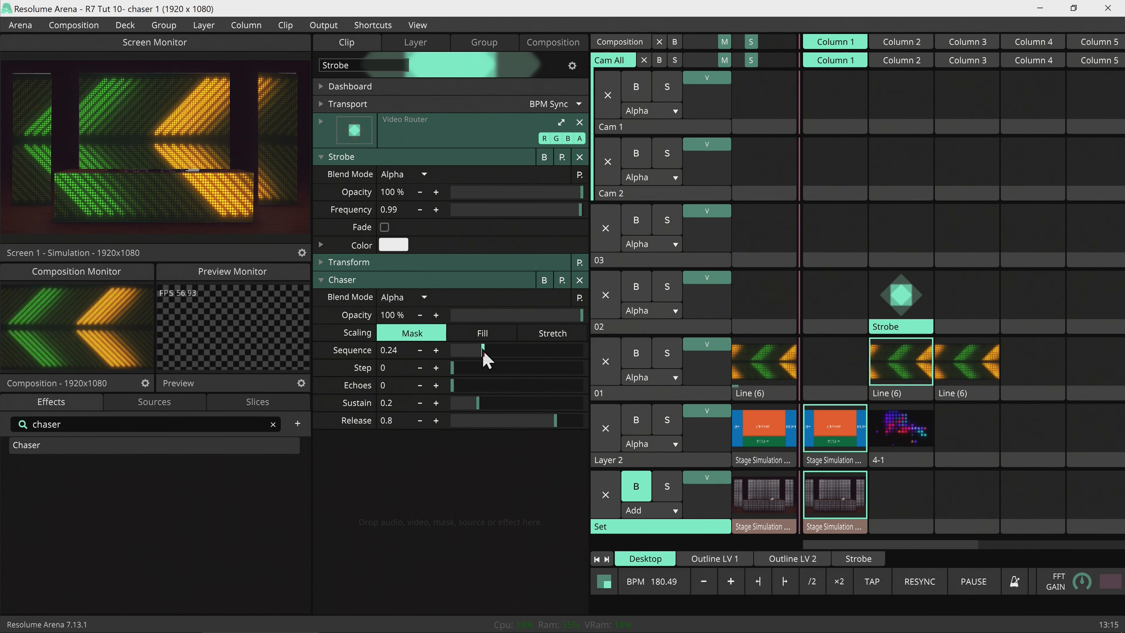
Re-add Chaser to the Strobe clip as a mask using the 04 Not Bad Chase sequence (0.21).
drag(481, 351, 492, 354)
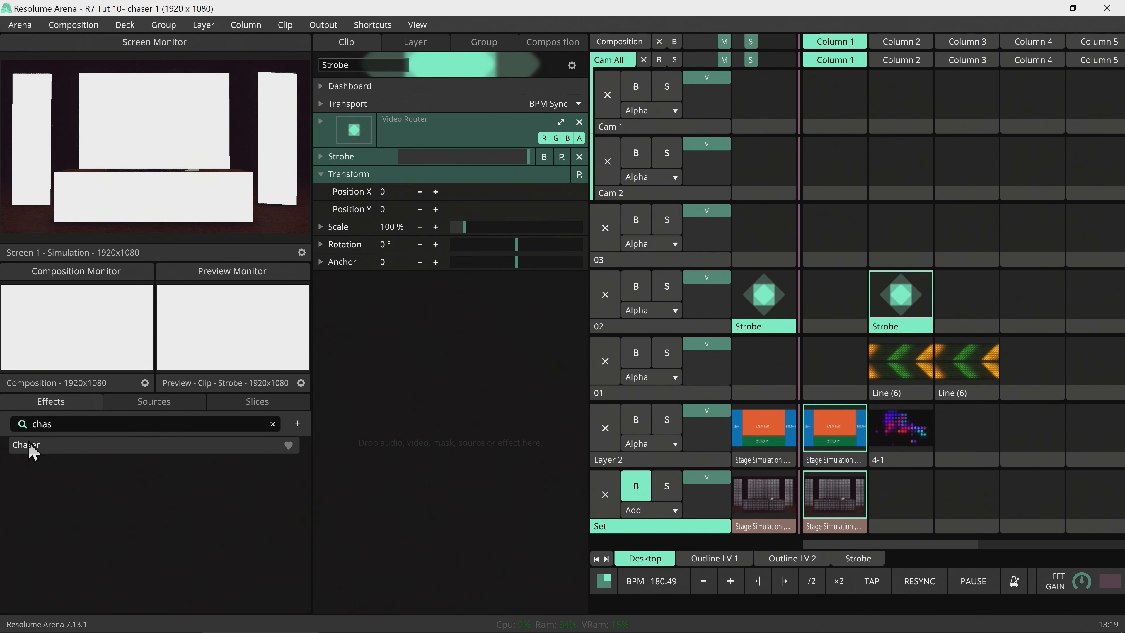
drag(33, 448, 454, 423)
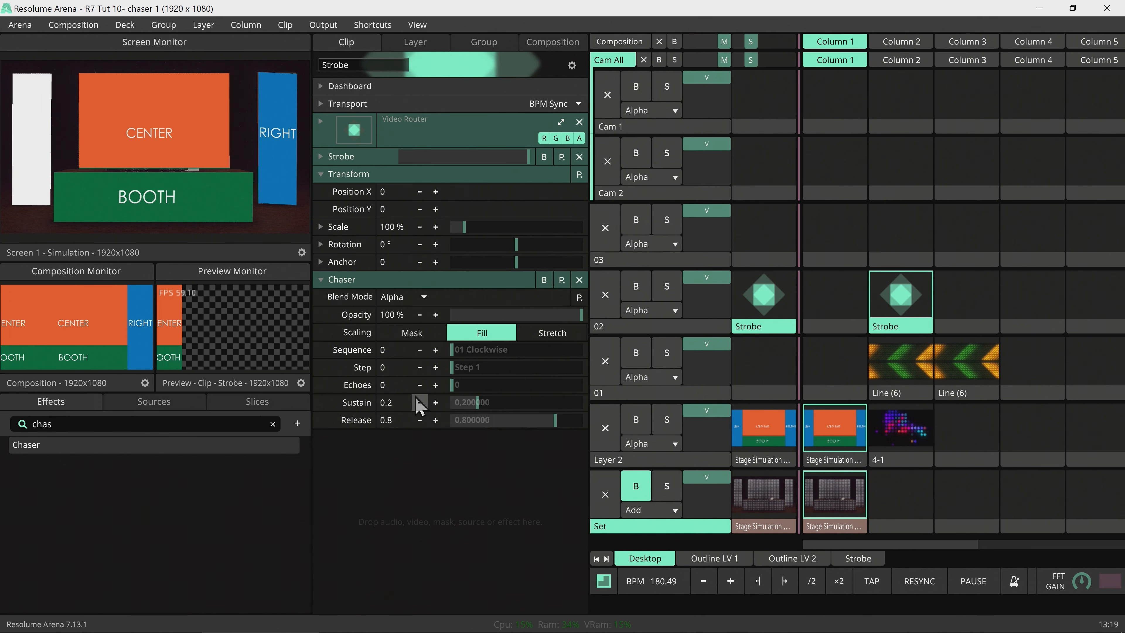
click(418, 338)
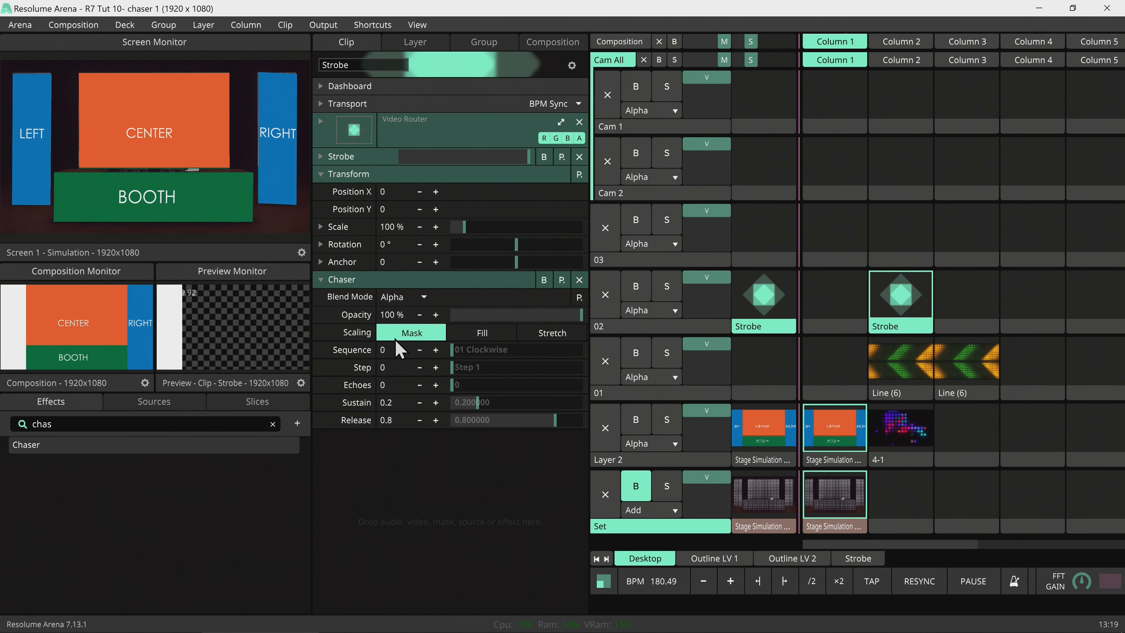
drag(456, 354, 480, 352)
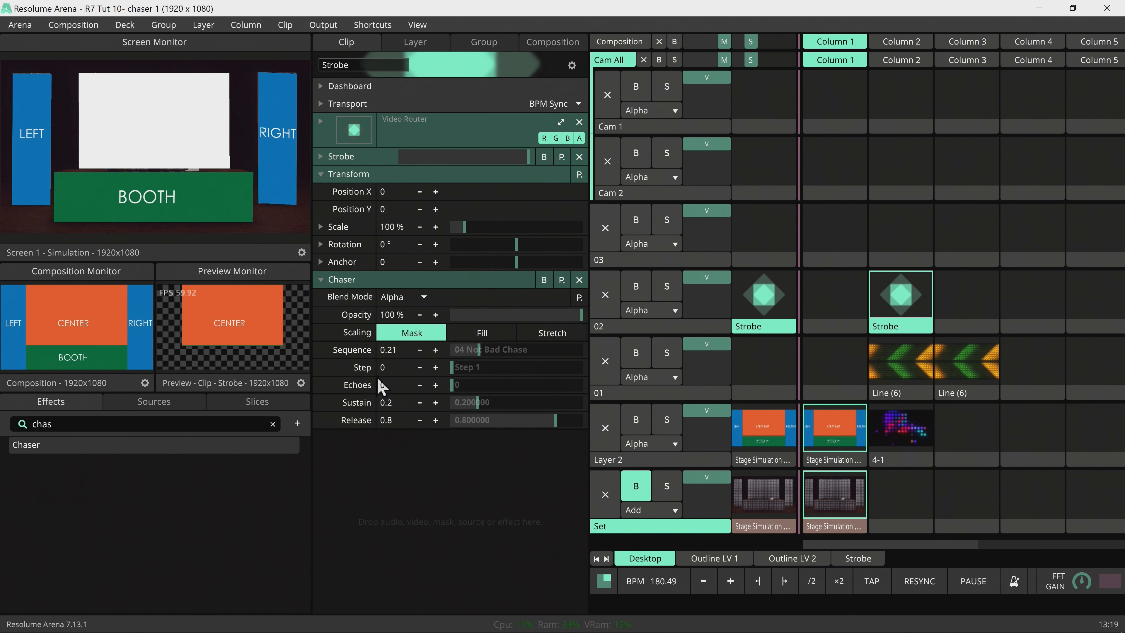
Set the Chaser step timing to BPM Sync and relaunch the Line (6) clip.
click(321, 368)
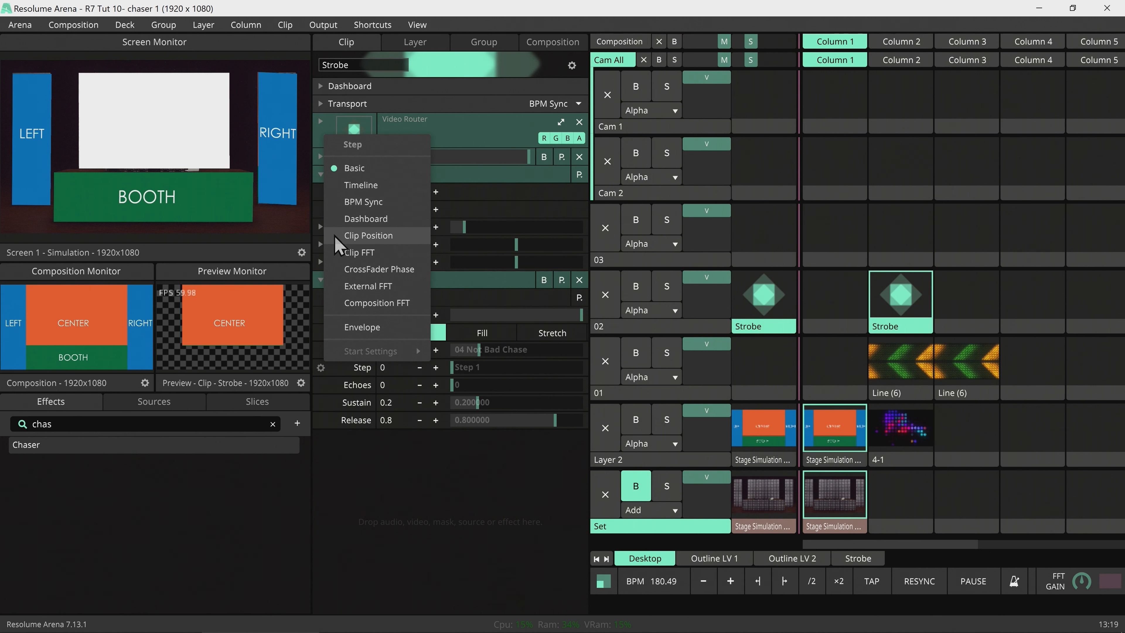
click(363, 201)
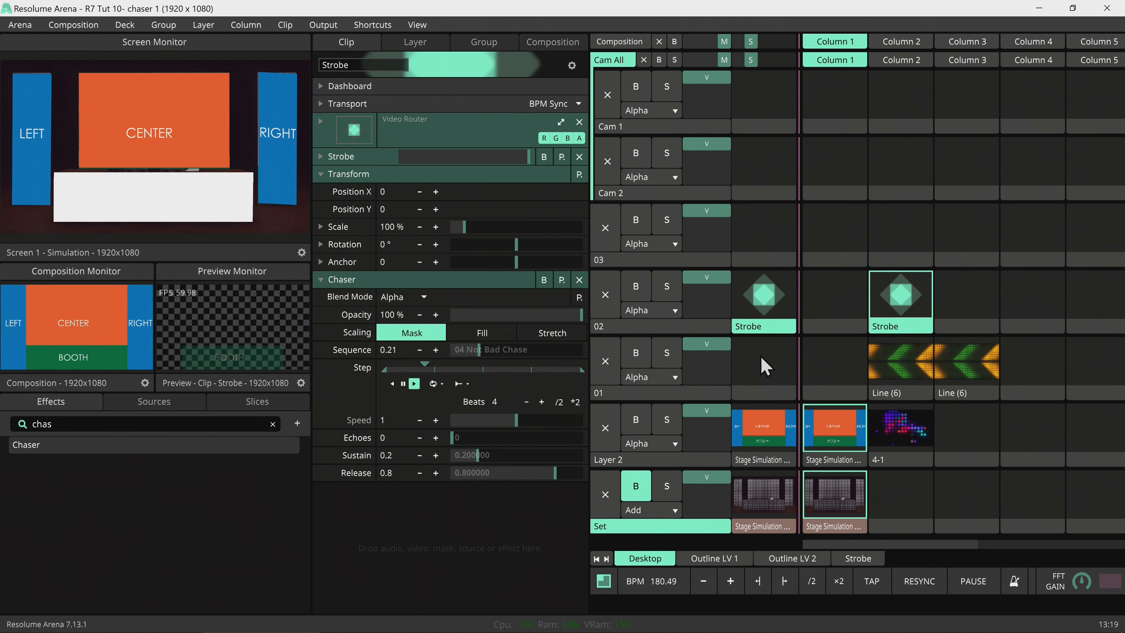
click(890, 358)
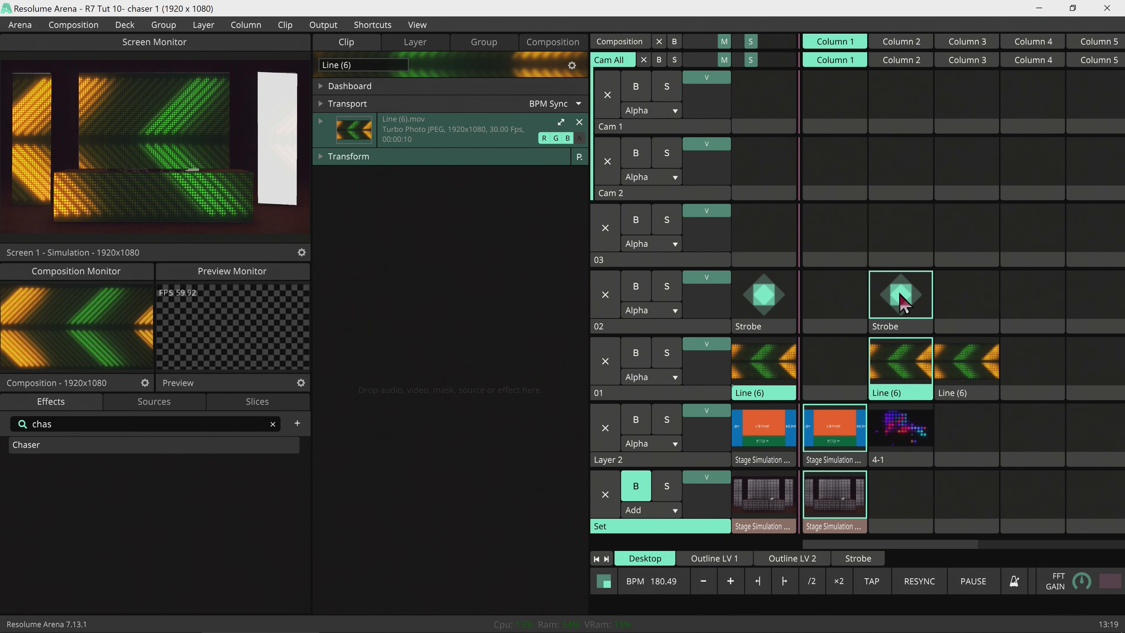
Tap the tempo to about 147 BPM, then set Chaser Sustain to 0.5 and Speed to 1/4.
click(904, 304)
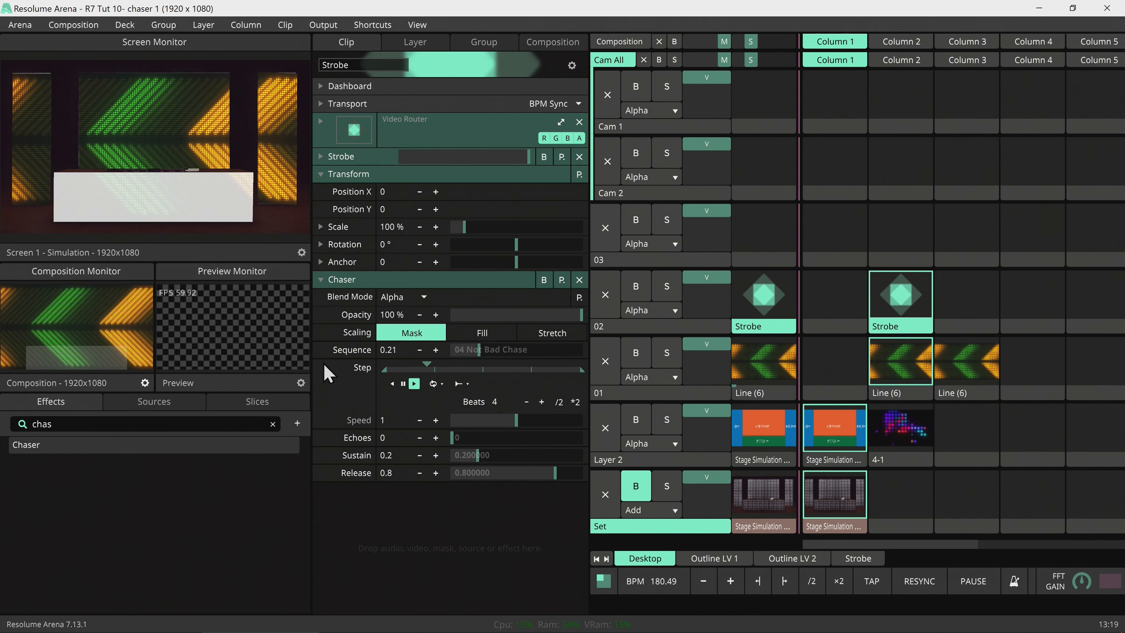
click(881, 583)
click(882, 582)
click(883, 584)
click(883, 584)
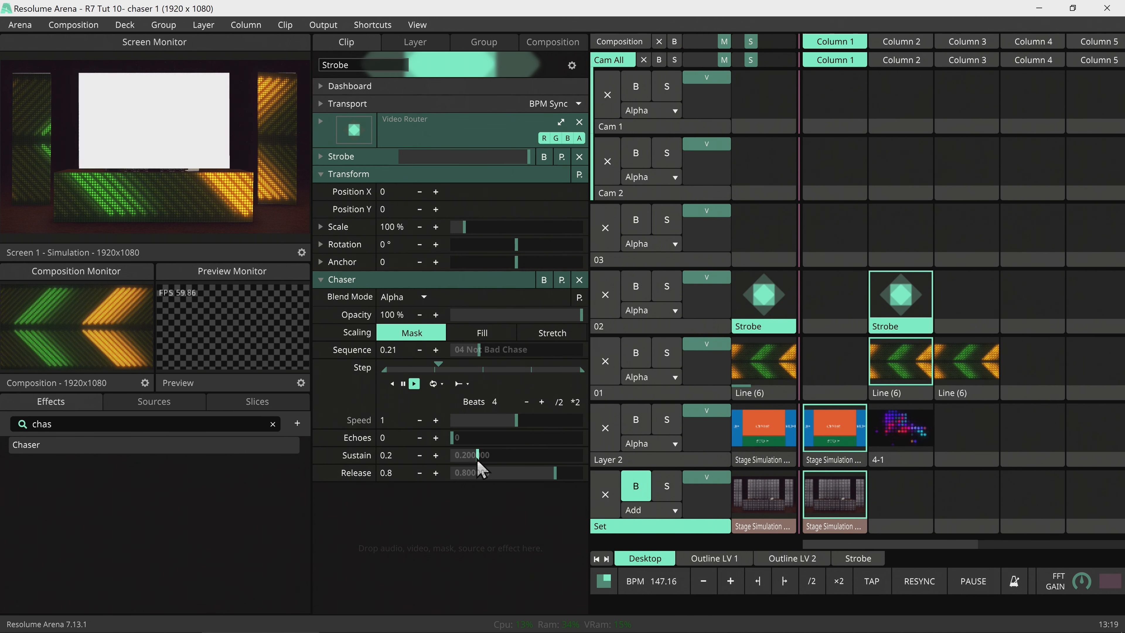
drag(478, 461, 518, 461)
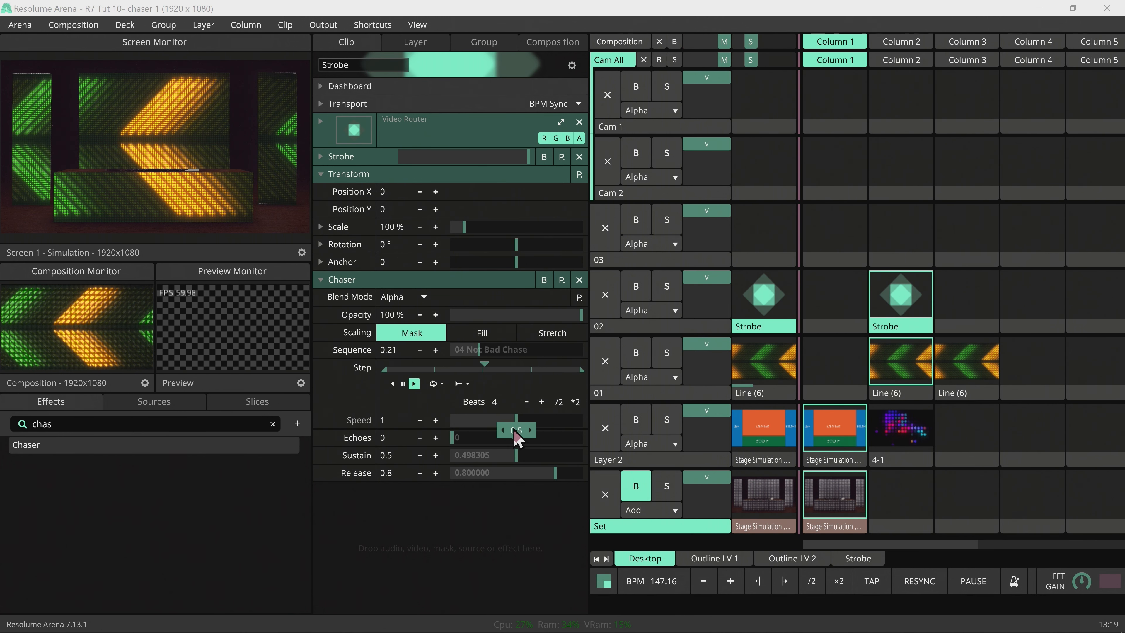
mouse_move(486, 420)
mouse_down()
mouse_move(516, 427)
mouse_move(472, 425)
mouse_move(483, 432)
mouse_up()
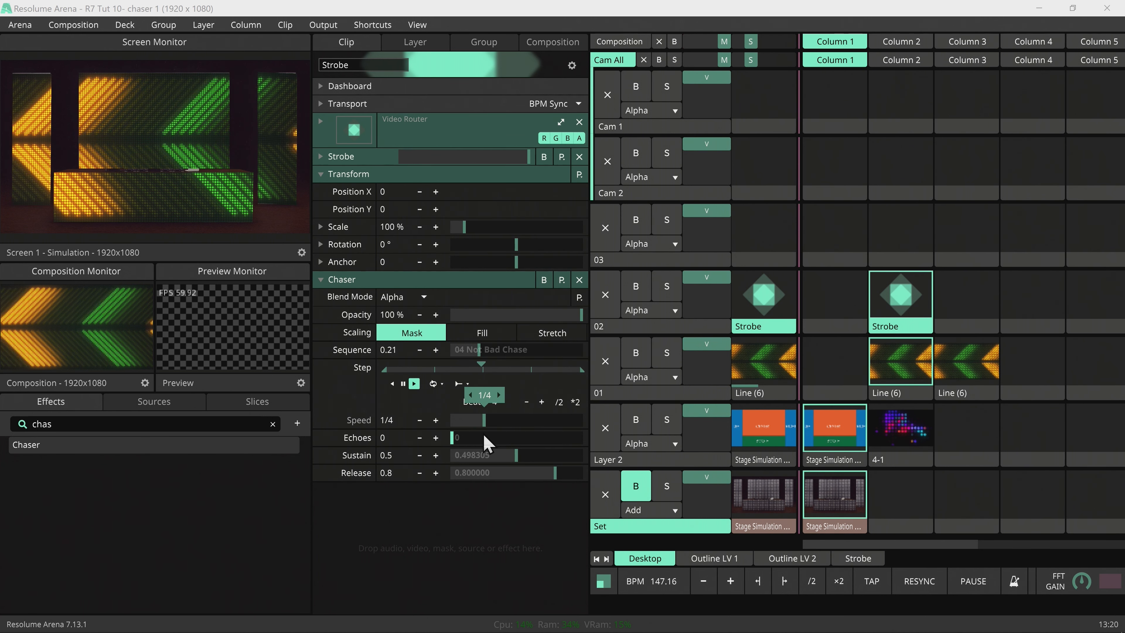
Link the Chaser's Release, Sustain and Echoes to the Strobe clip's dashboard knobs Link 3, 2 and 1.
click(356, 86)
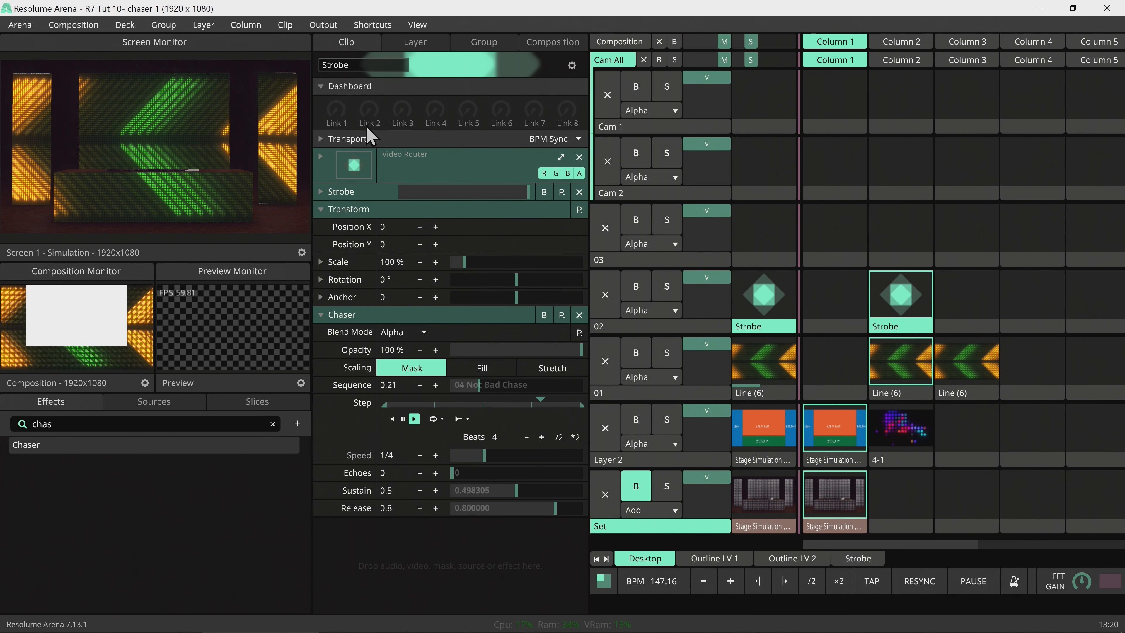
drag(362, 520, 402, 110)
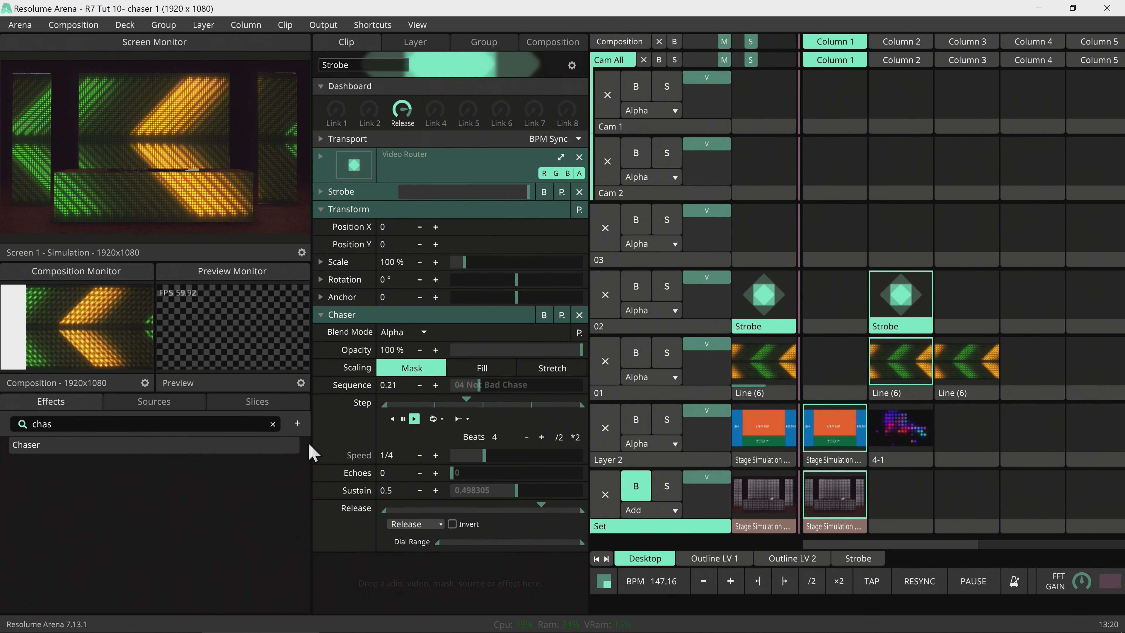
drag(357, 274, 369, 111)
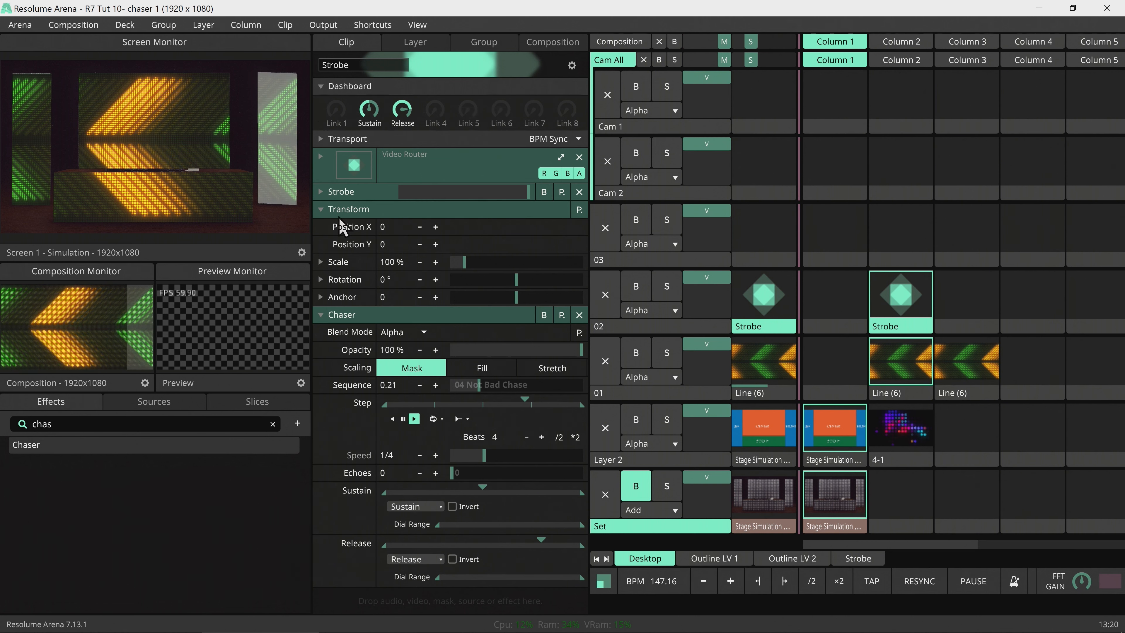
drag(344, 338, 336, 111)
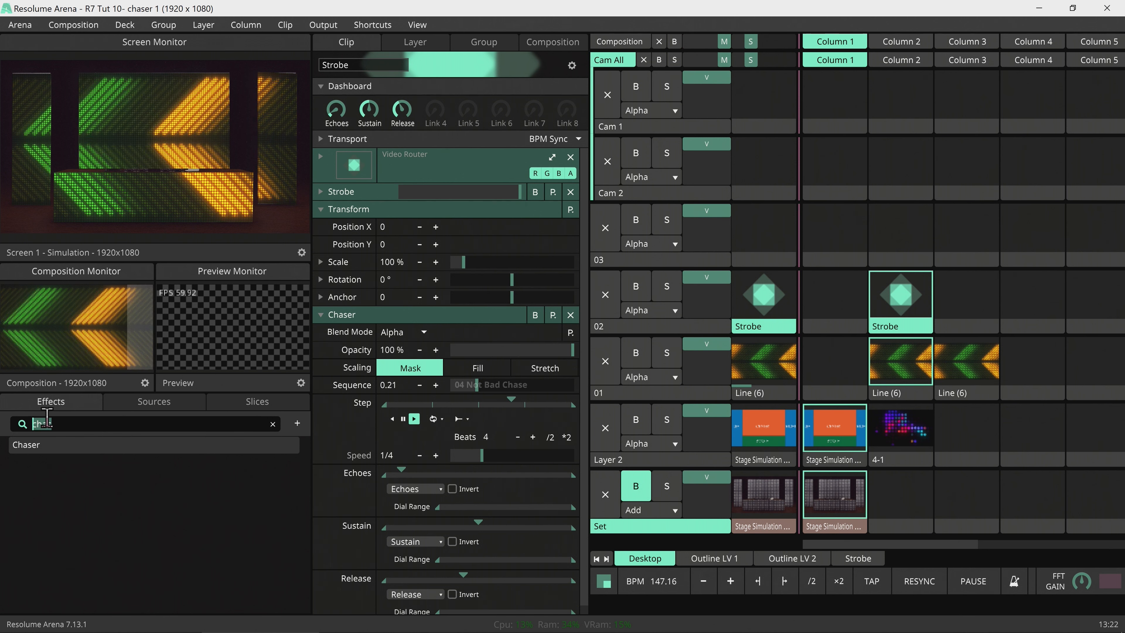
Add the Insanity kaleidoscope as a new clip on layer 02 and drop Chaser onto it.
text(in)
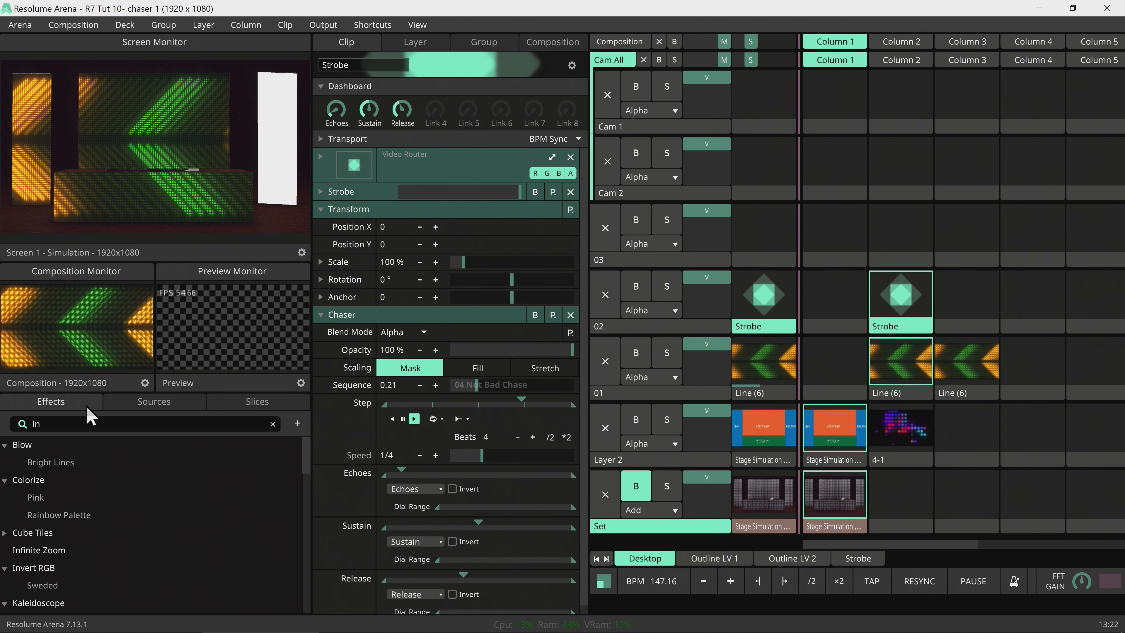
text(sa)
drag(50, 464, 974, 308)
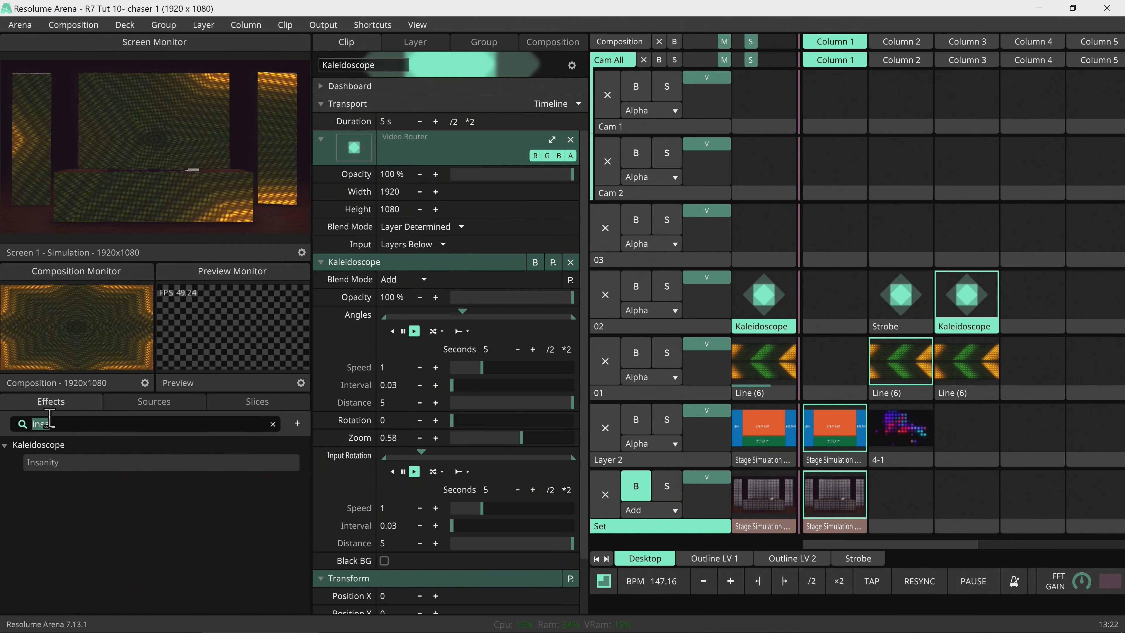
text(chas)
drag(42, 445, 963, 330)
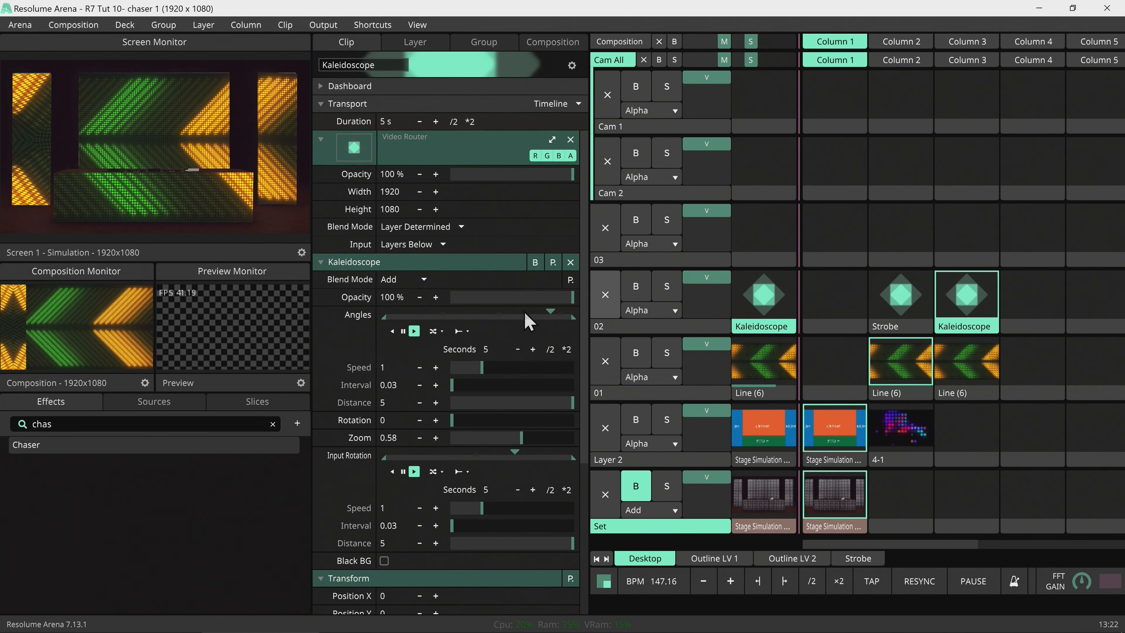
Set the Kaleidoscope clip's Chaser to Mask, Sequence 0.19, with BPM-synced steps.
click(346, 262)
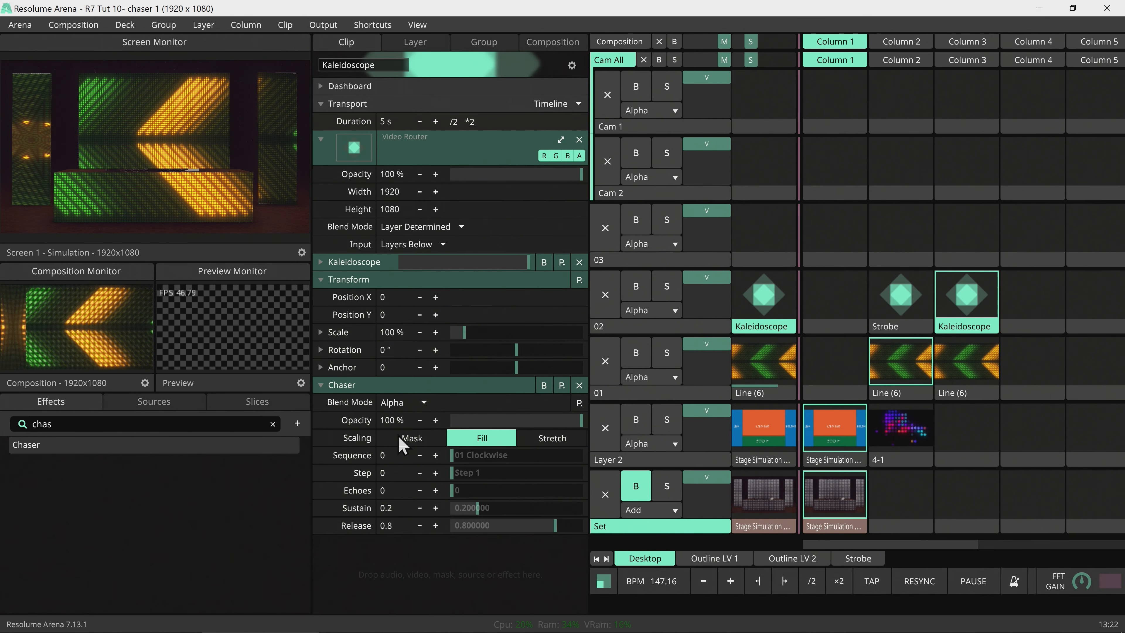
click(412, 438)
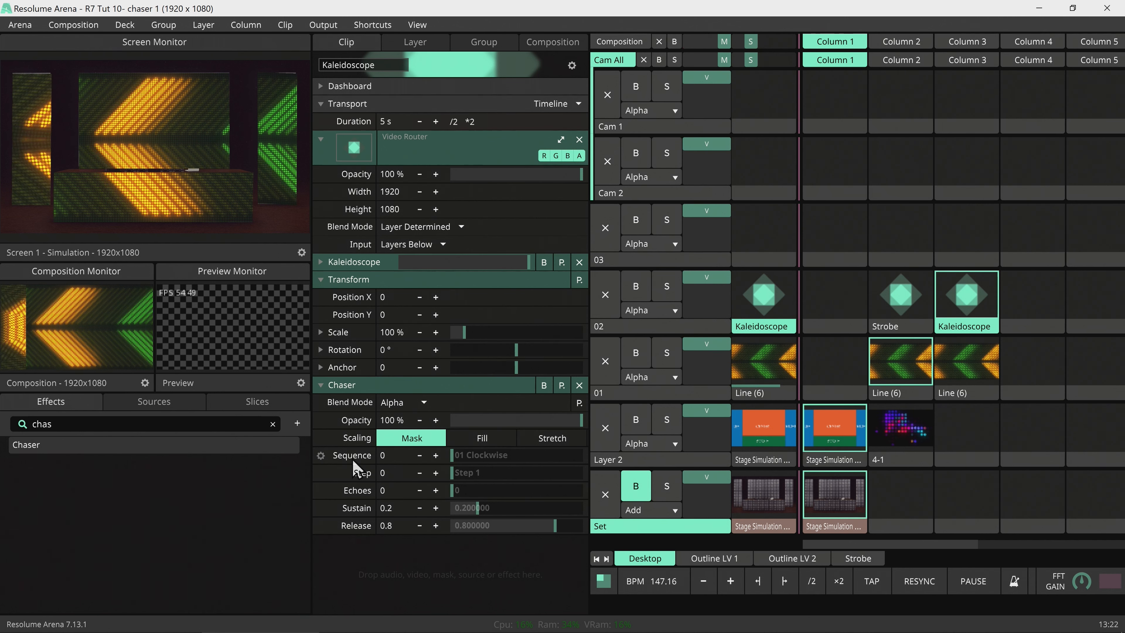
drag(454, 461, 482, 480)
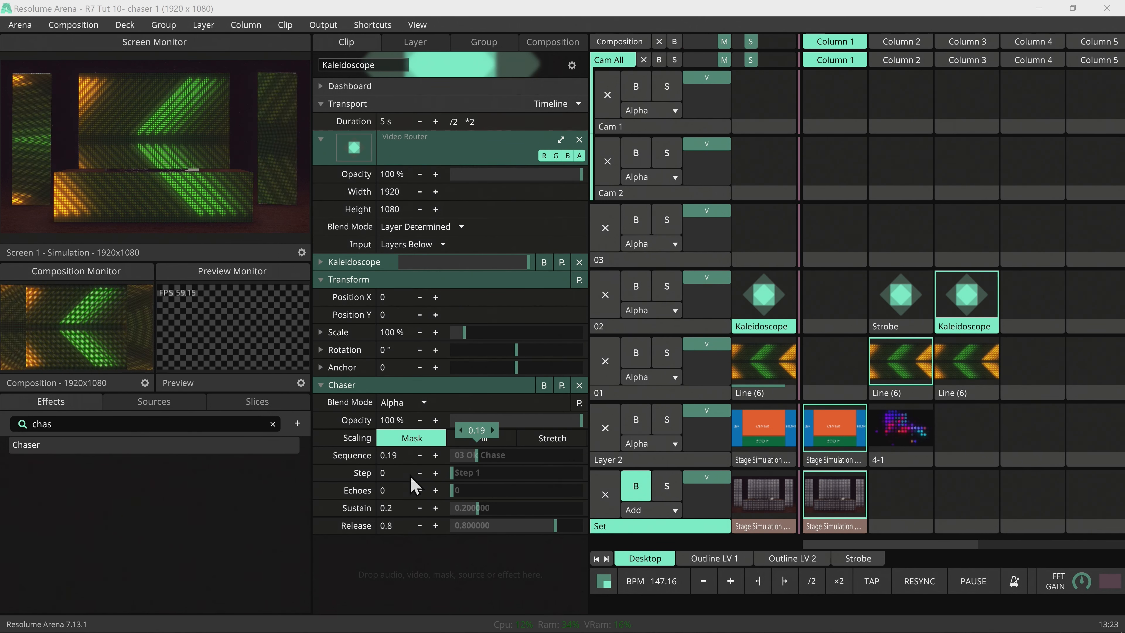
click(321, 473)
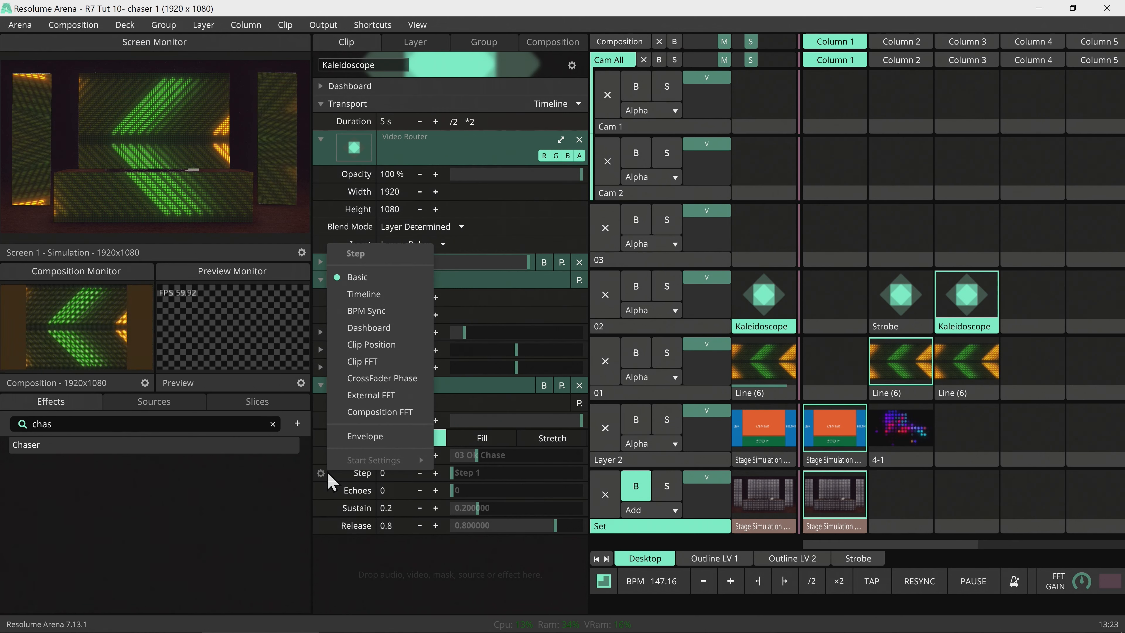
click(363, 315)
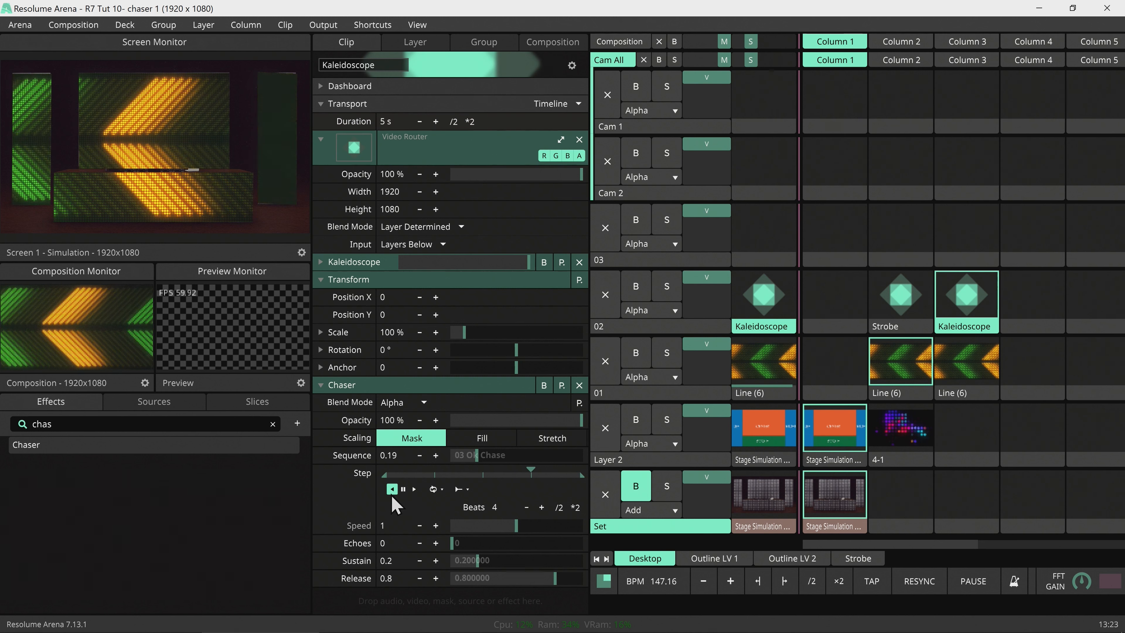
Alternate the Strobe and Kaleidoscope clips to compare, then collapse the Transform and Chaser panels.
click(916, 311)
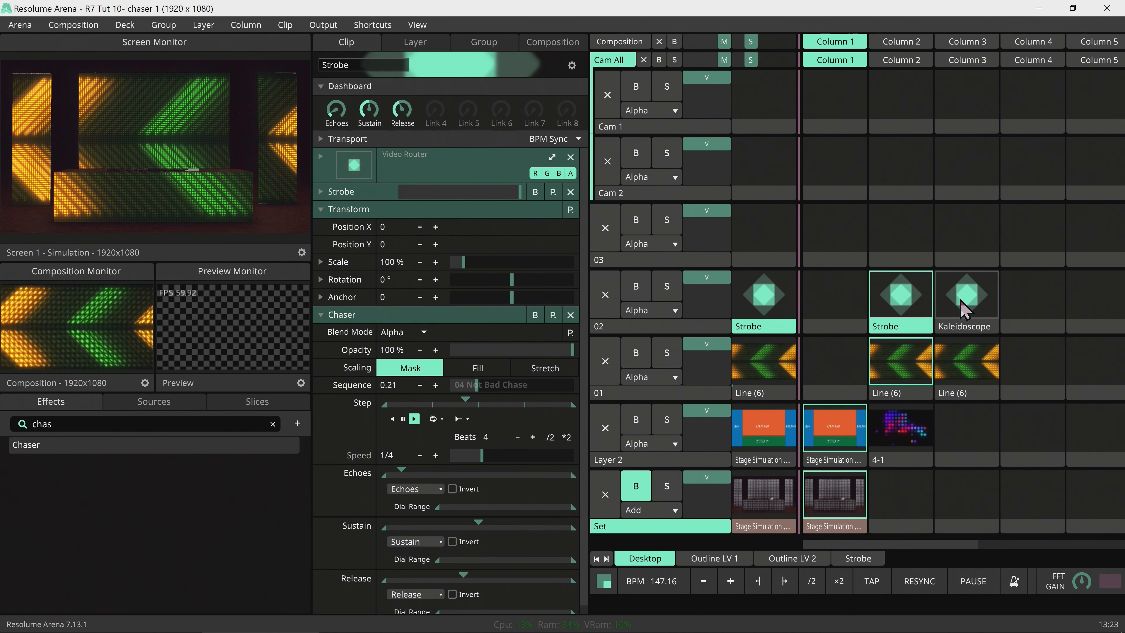
click(963, 310)
click(918, 306)
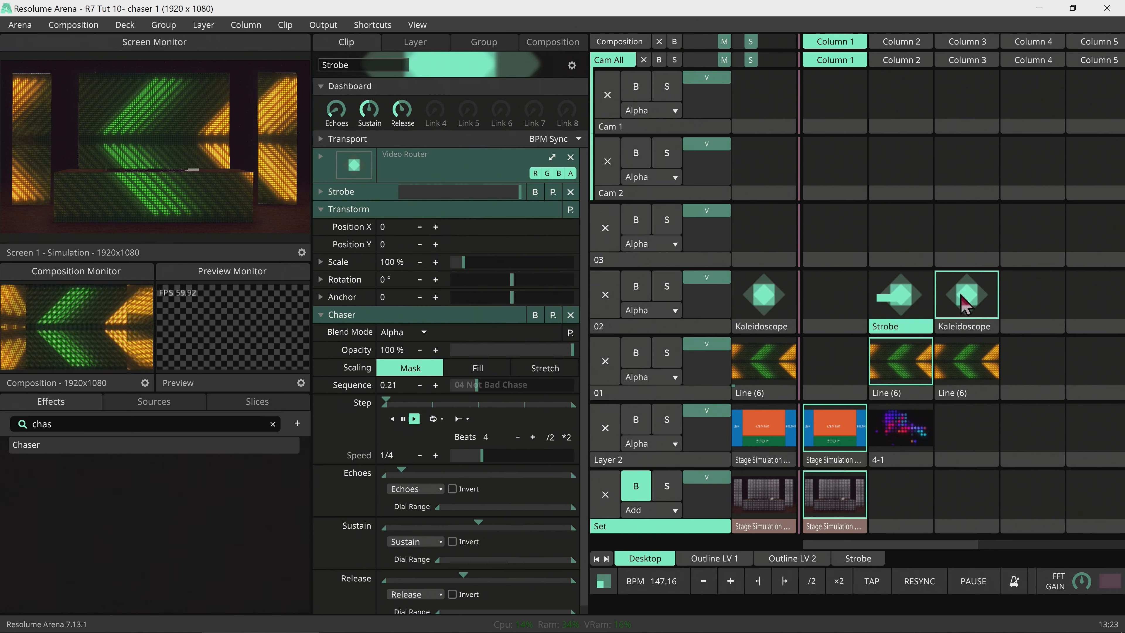
click(962, 305)
click(904, 303)
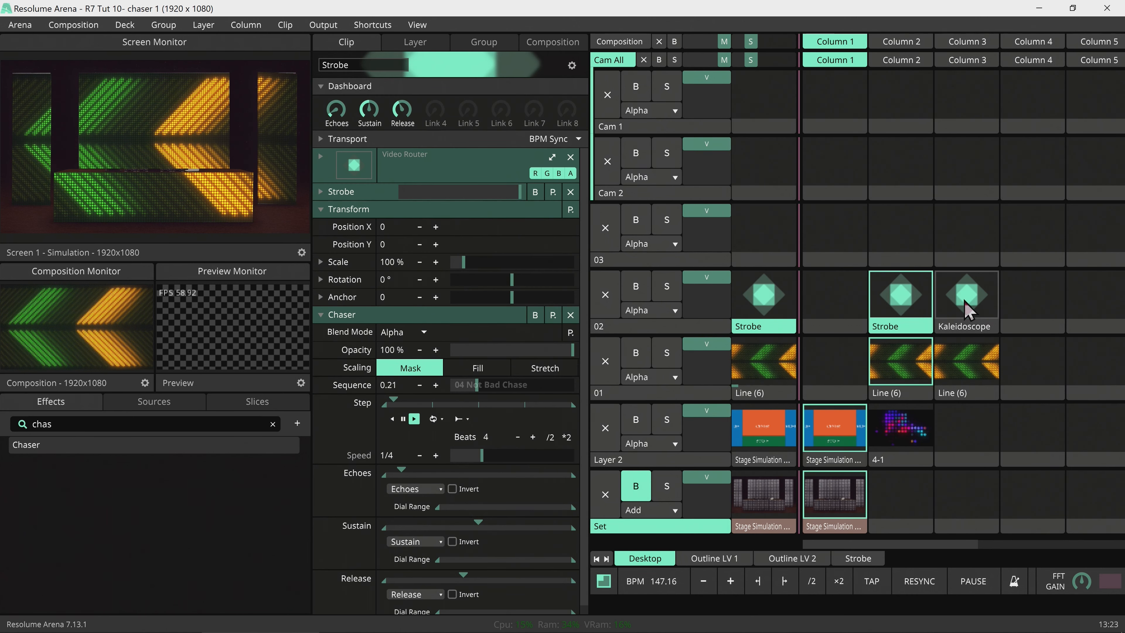
click(967, 303)
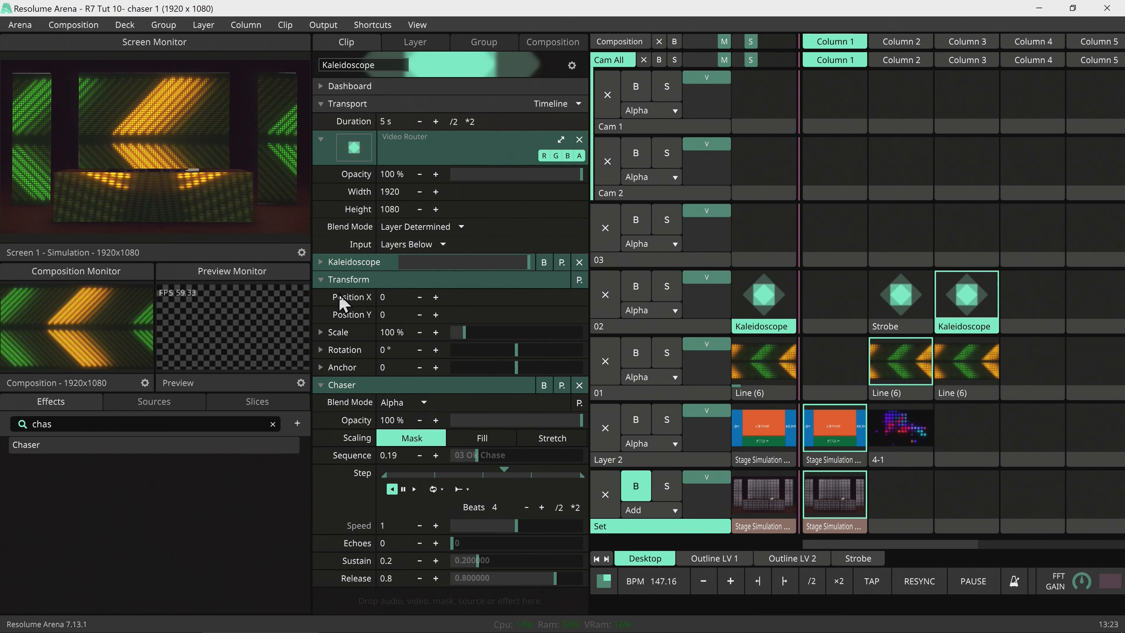
click(347, 280)
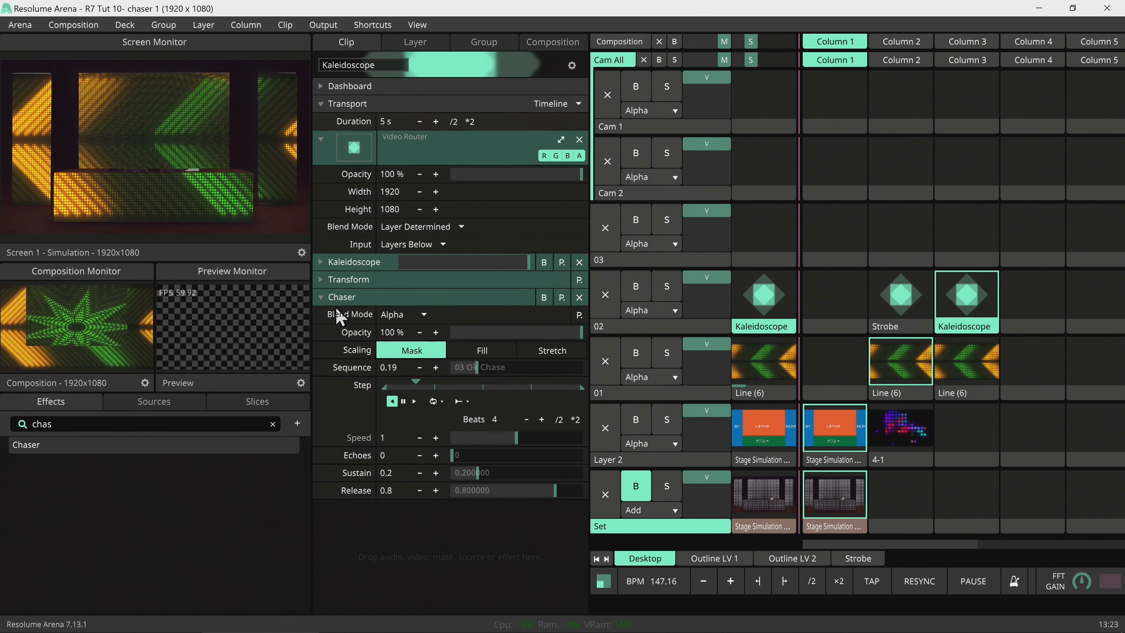
click(342, 297)
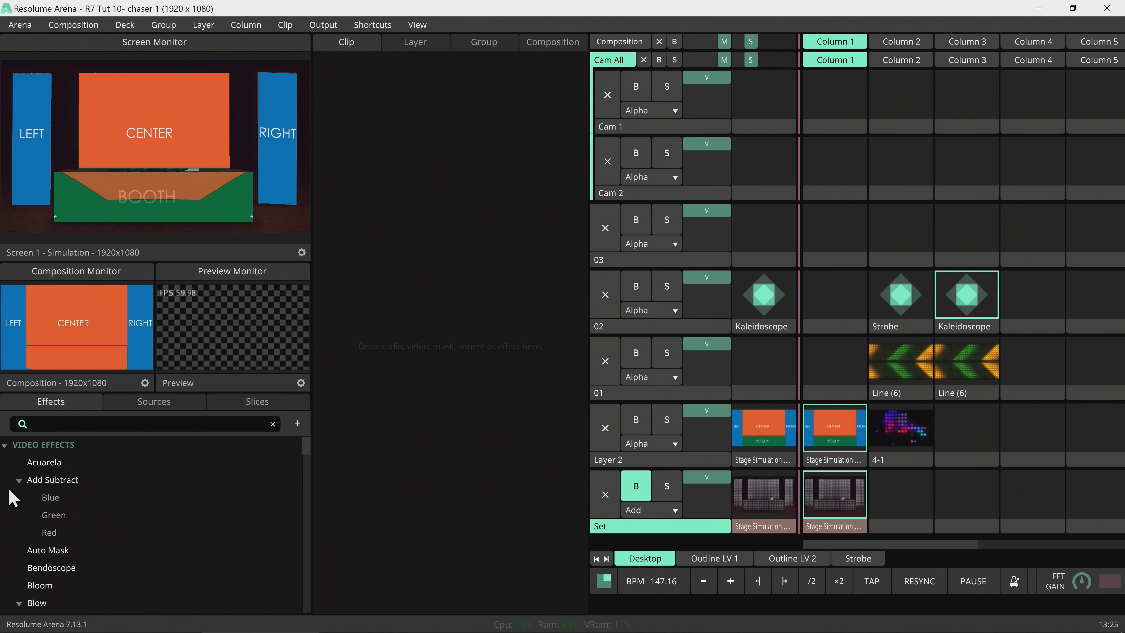
Add the USB2.0 HD IR UVC WebCam as a playing clip on layer 01 at 186.44% scale.
click(173, 403)
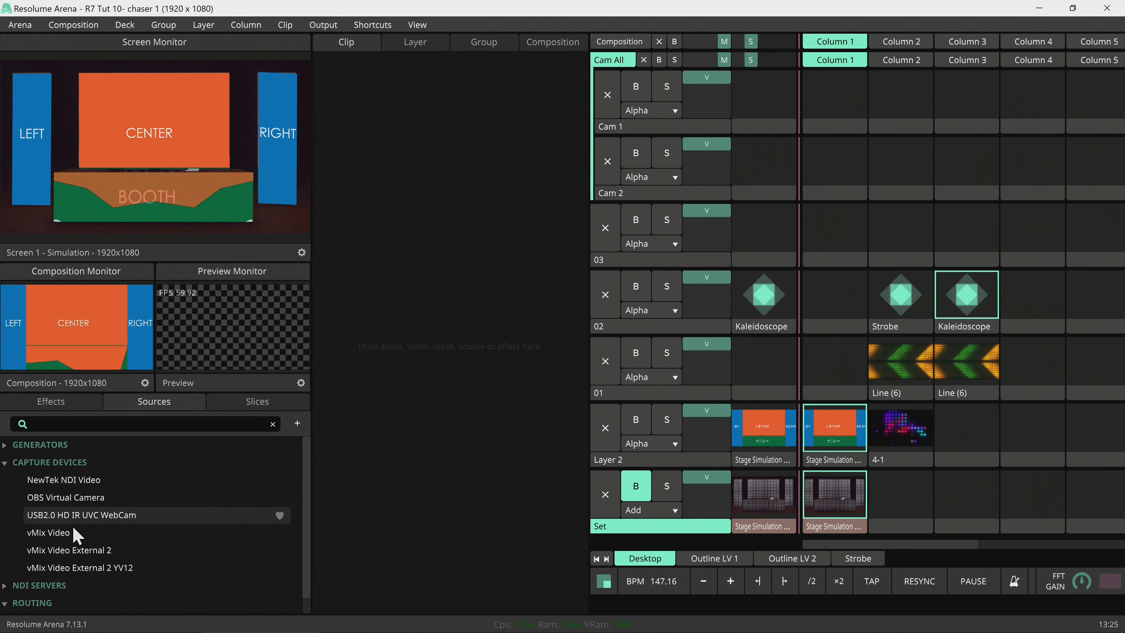
drag(71, 516, 1033, 361)
click(1033, 361)
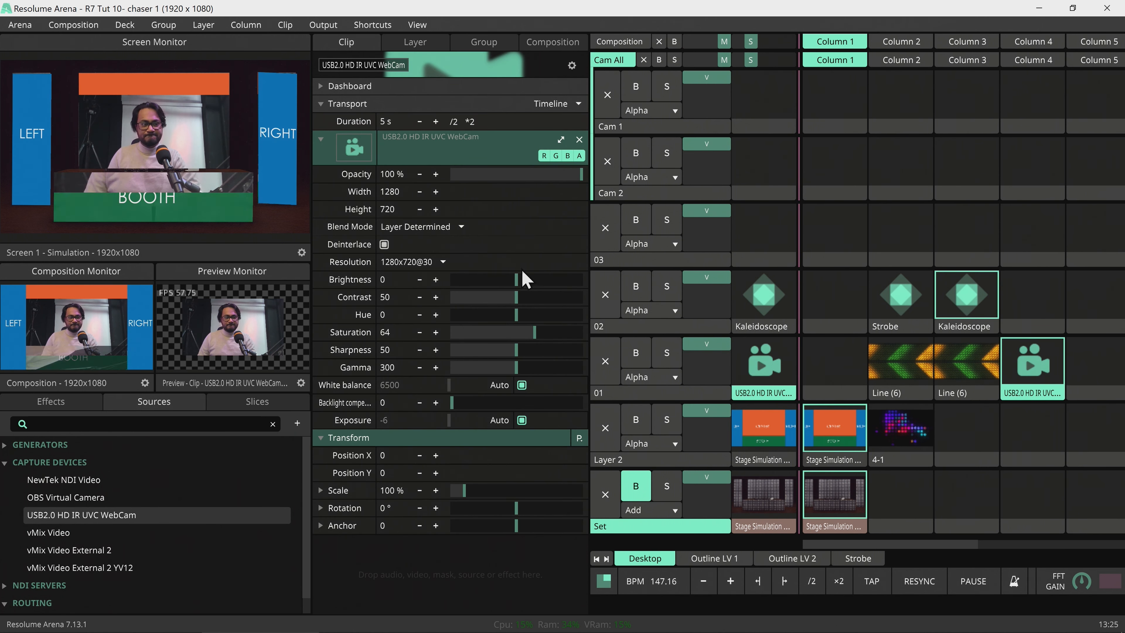
click(321, 140)
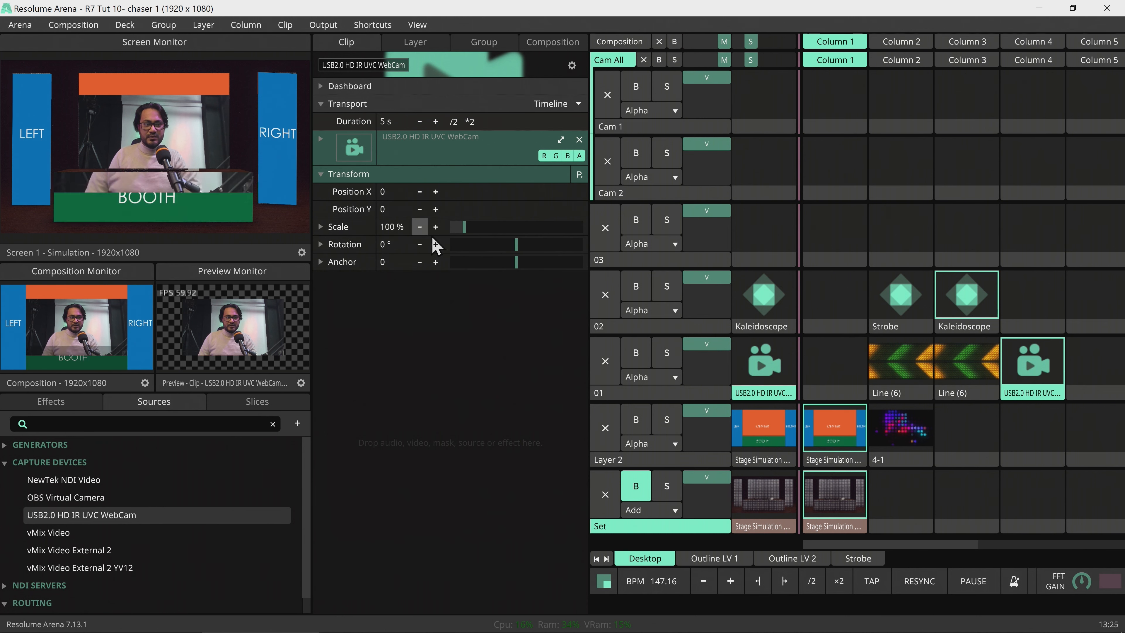
drag(463, 226, 476, 227)
Stop the Kaleidoscope clip on layer 02 and apply Chaser to the webcam clip.
click(605, 295)
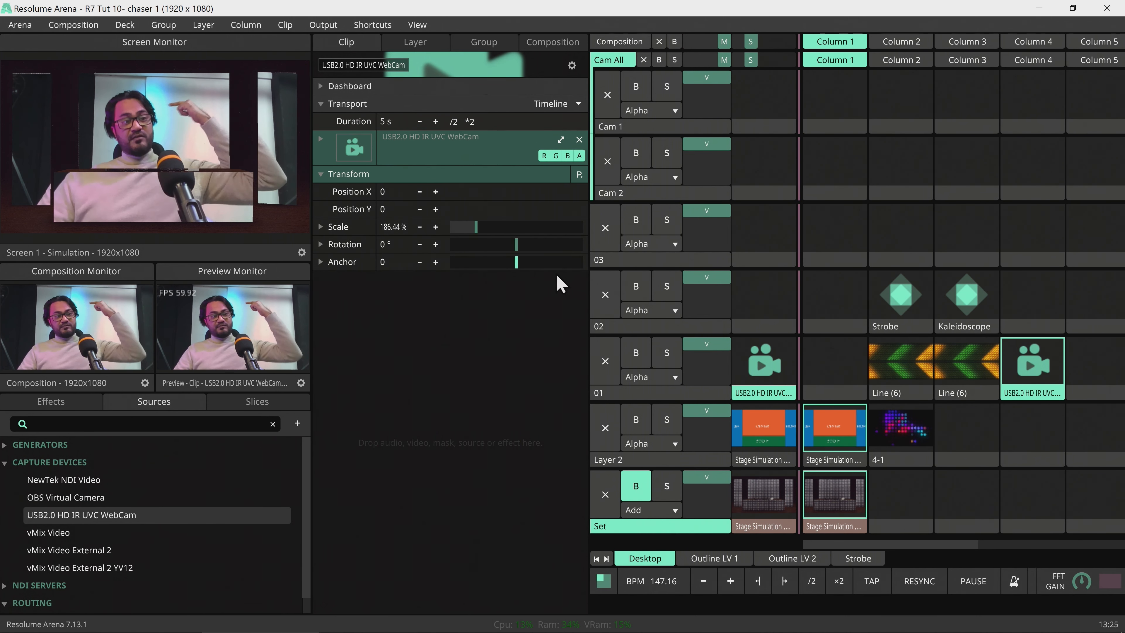
click(51, 402)
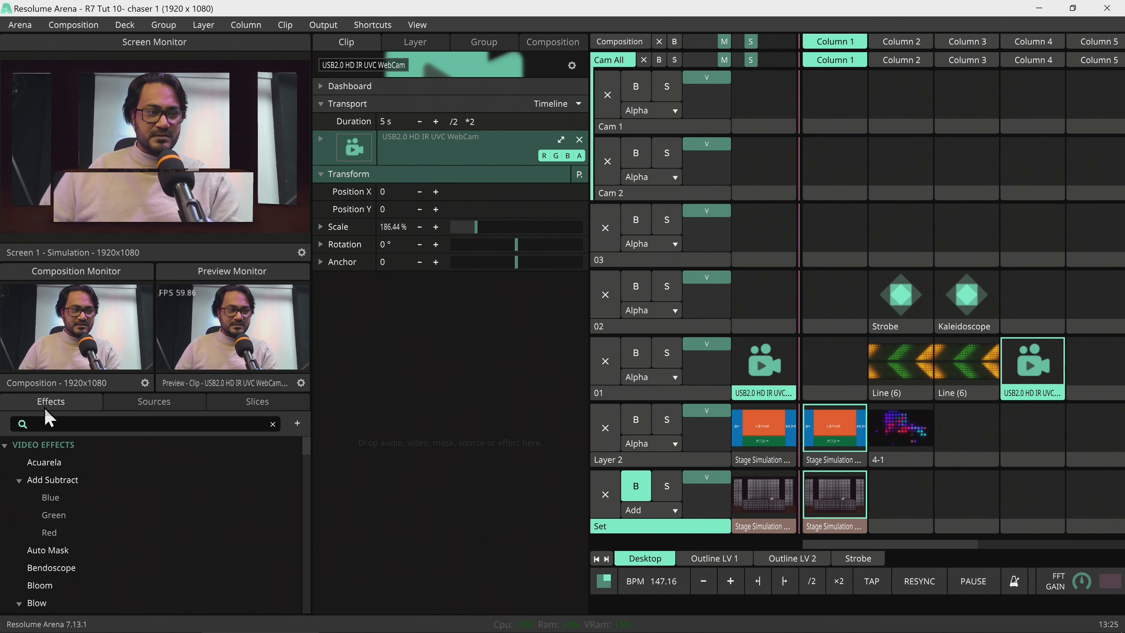
text(chase)
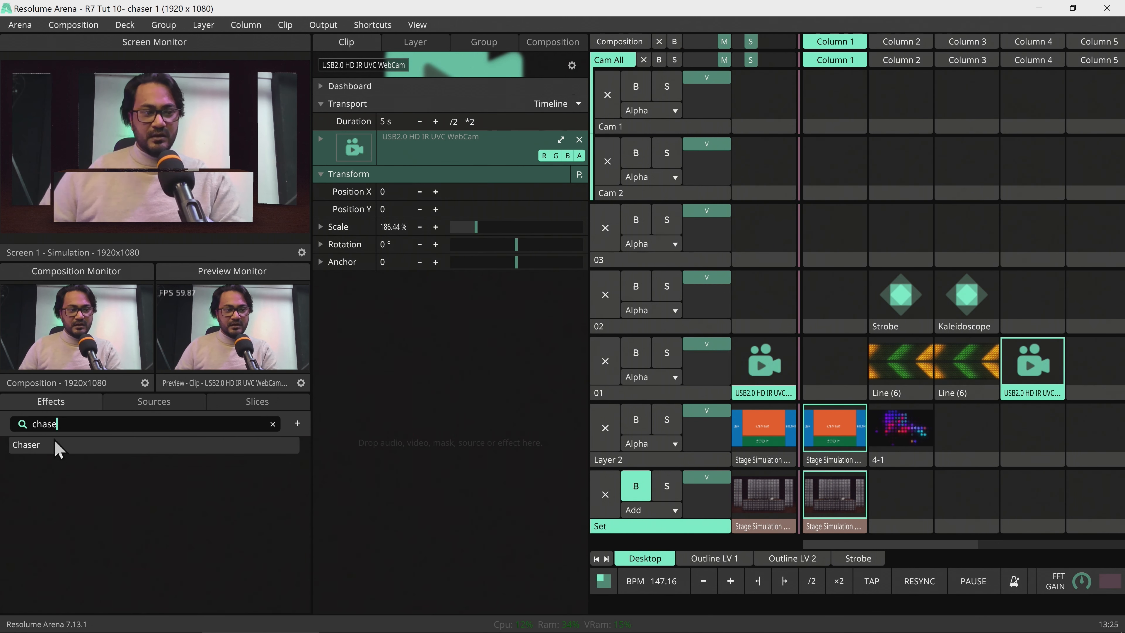
drag(57, 443, 428, 475)
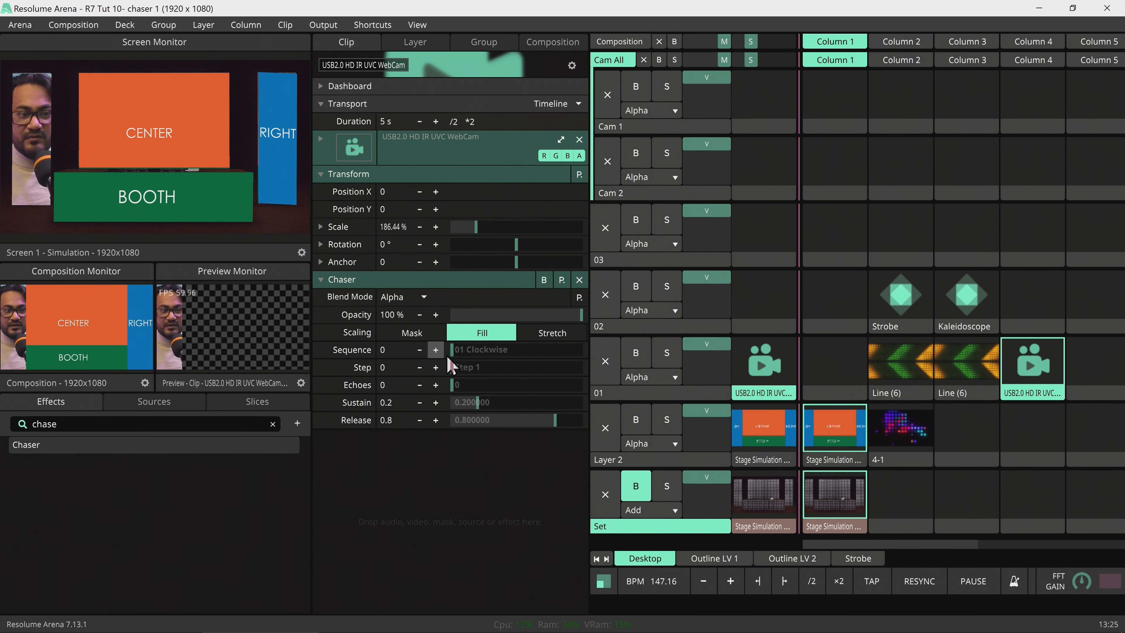
Make the webcam Chaser's steps BPM-synced with a different chase pattern at 1/2 speed.
click(321, 368)
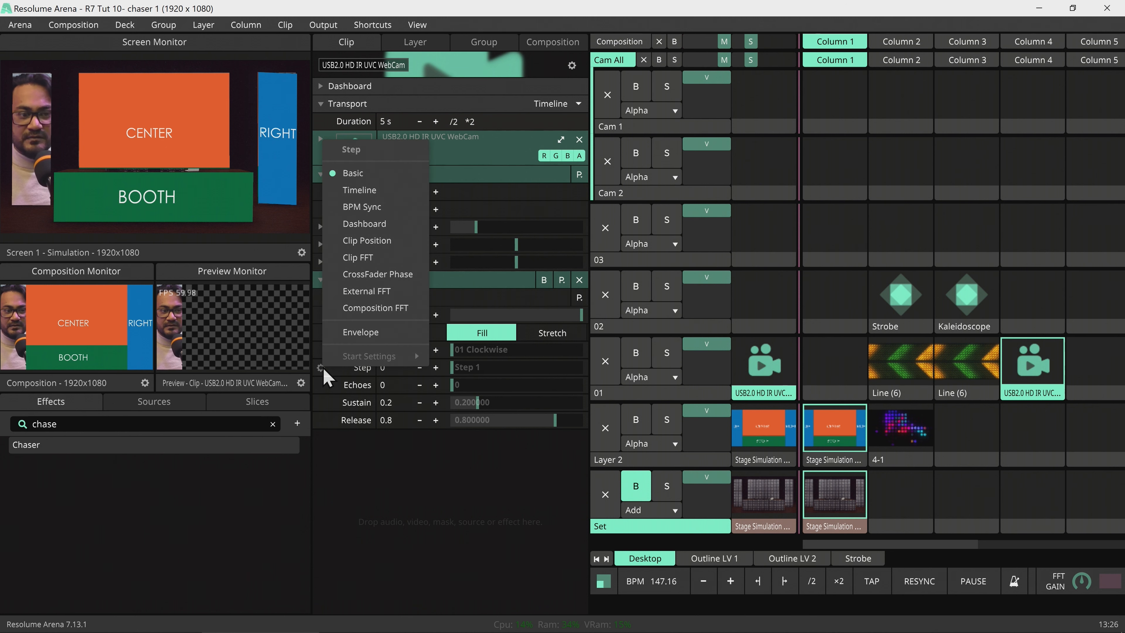
click(360, 208)
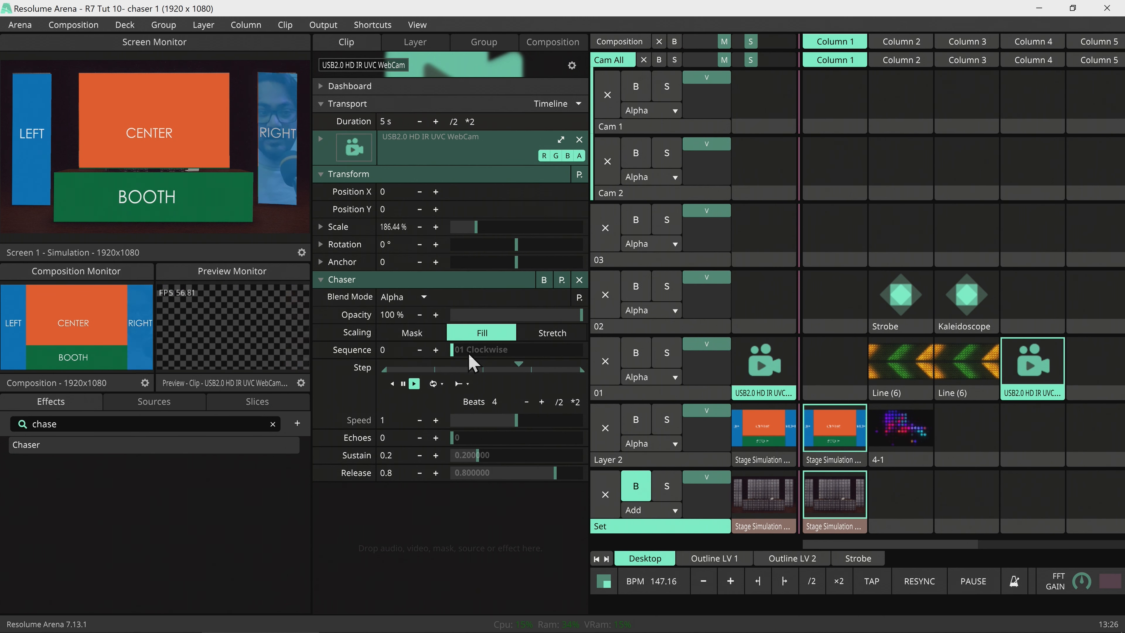
mouse_move(461, 354)
mouse_down()
mouse_move(495, 358)
mouse_move(483, 355)
mouse_up()
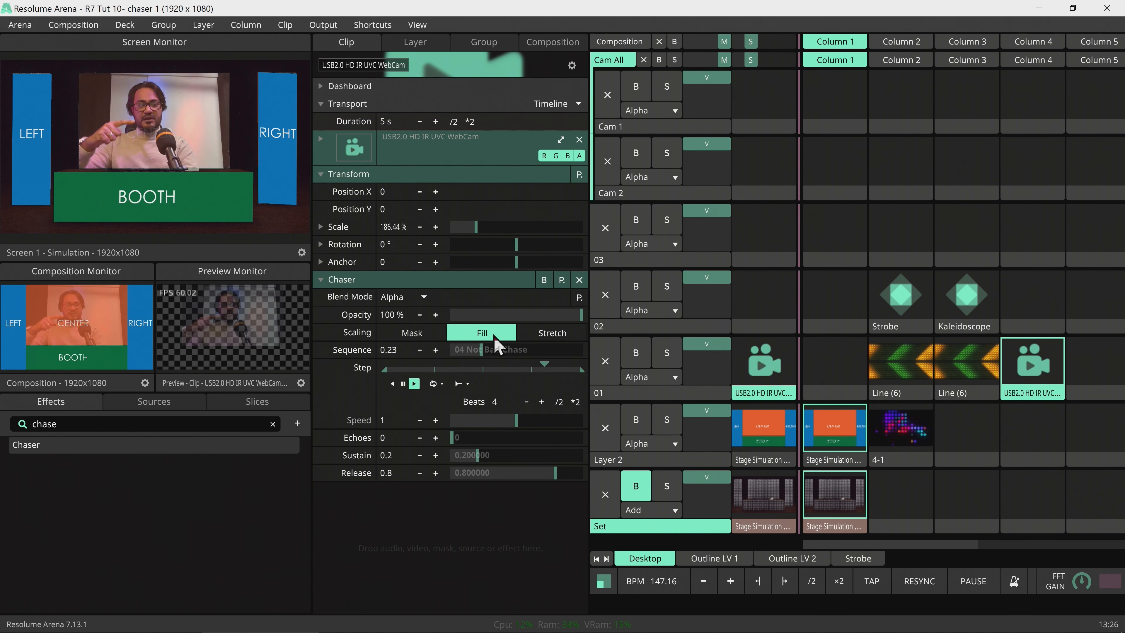
drag(509, 427, 500, 422)
Tap the tempo in to about 124 BPM.
click(879, 589)
click(879, 589)
click(880, 592)
click(879, 592)
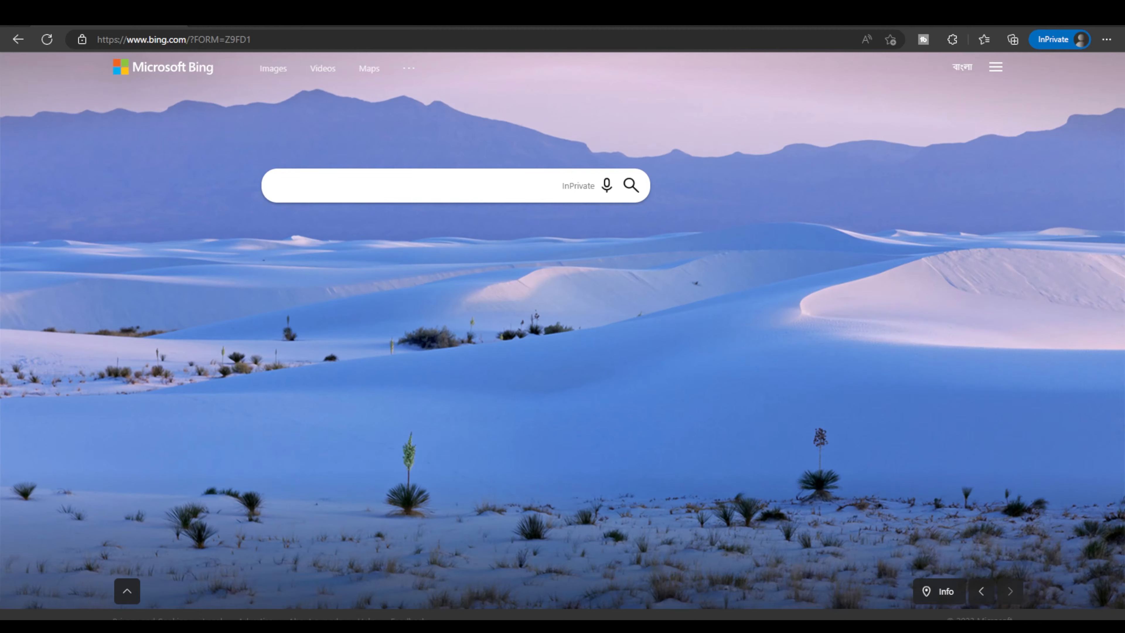
Search Bing for 'chaser for resolume' and open the Chaser – Hybrid Constructs result.
click(362, 186)
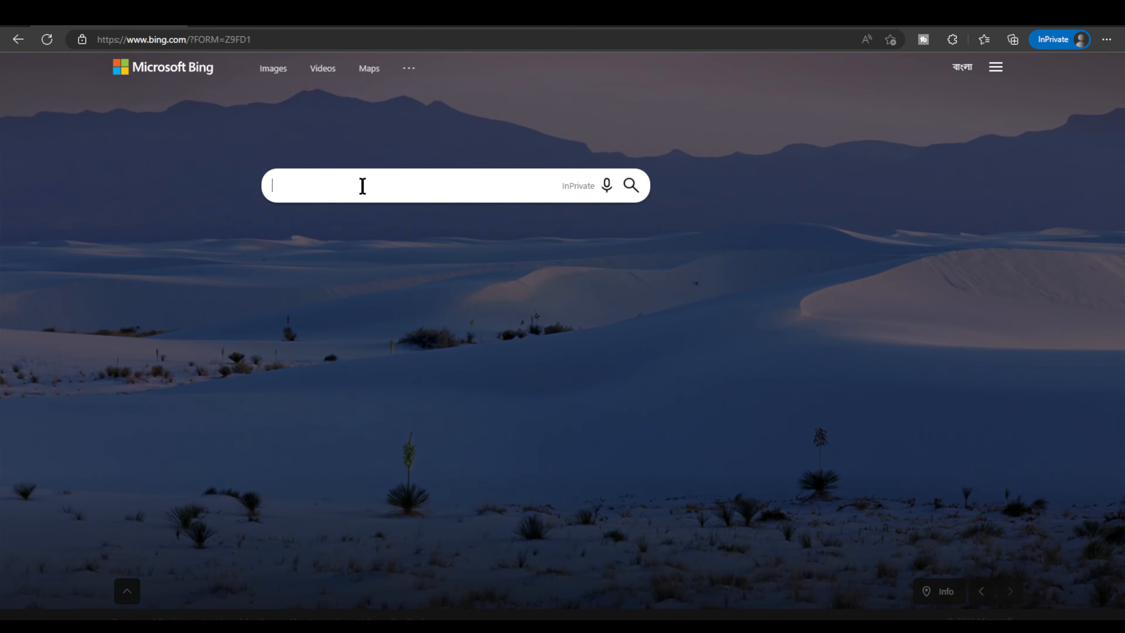
text(chaser for reso)
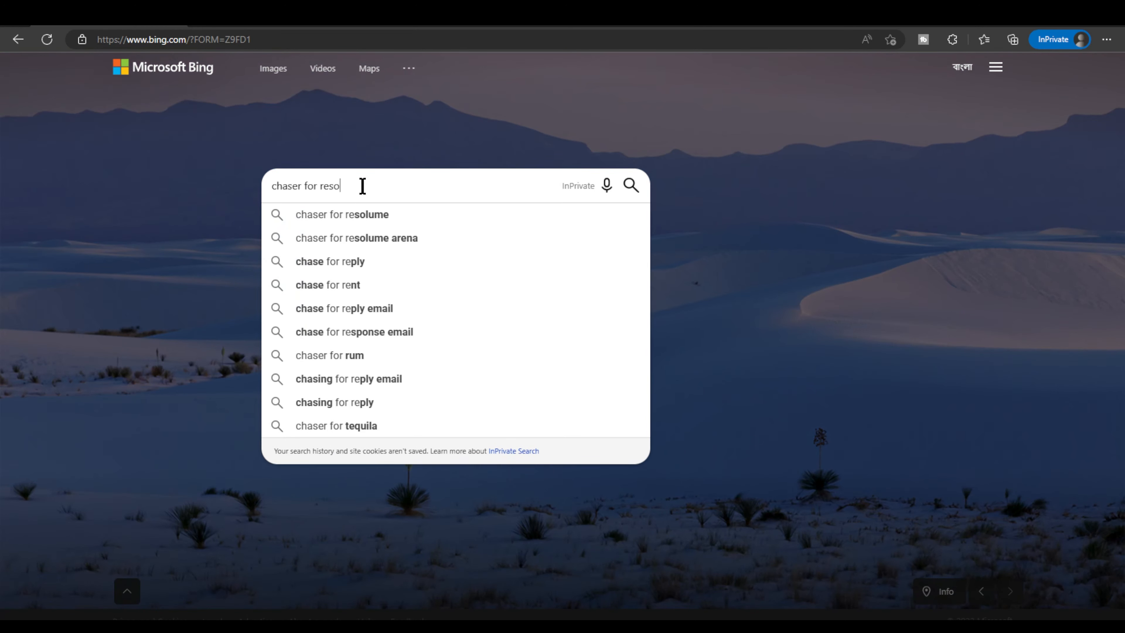
text(lume)
key(Return)
click(133, 532)
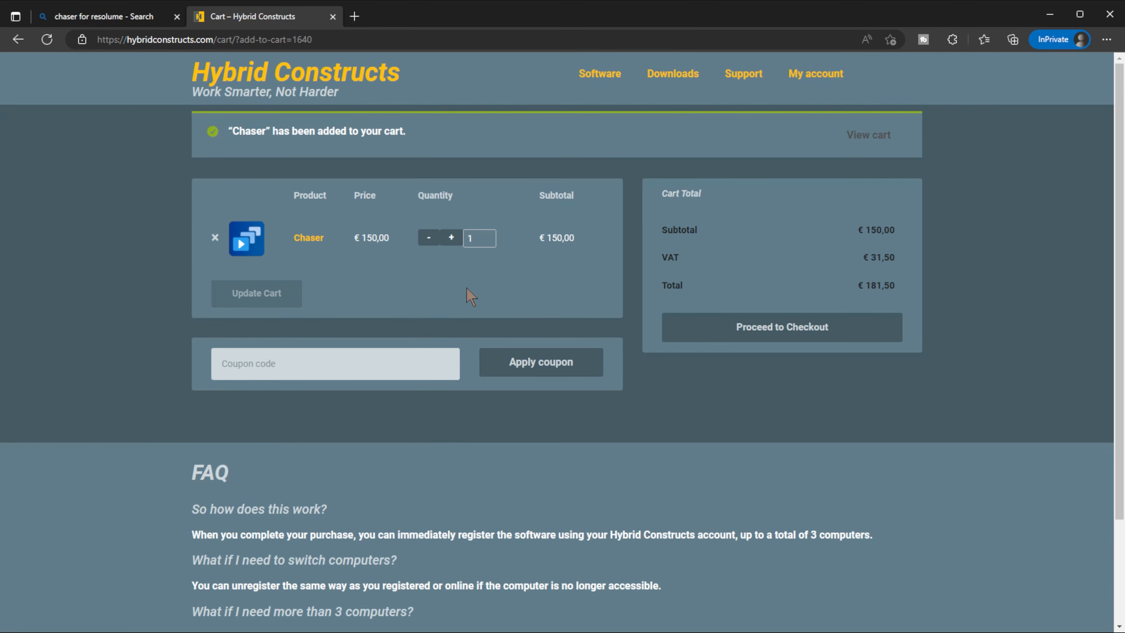
Enter the discount coupon code on the Chaser cart and apply it to bring the total to €154,28.
click(388, 359)
text(ZUNAYED)
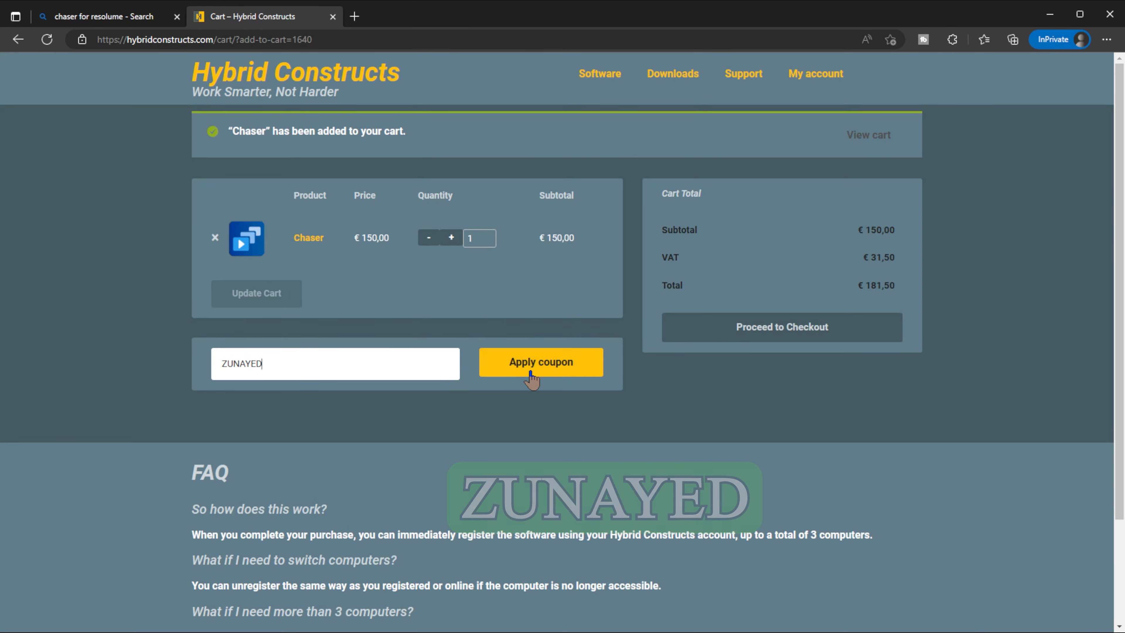
click(593, 364)
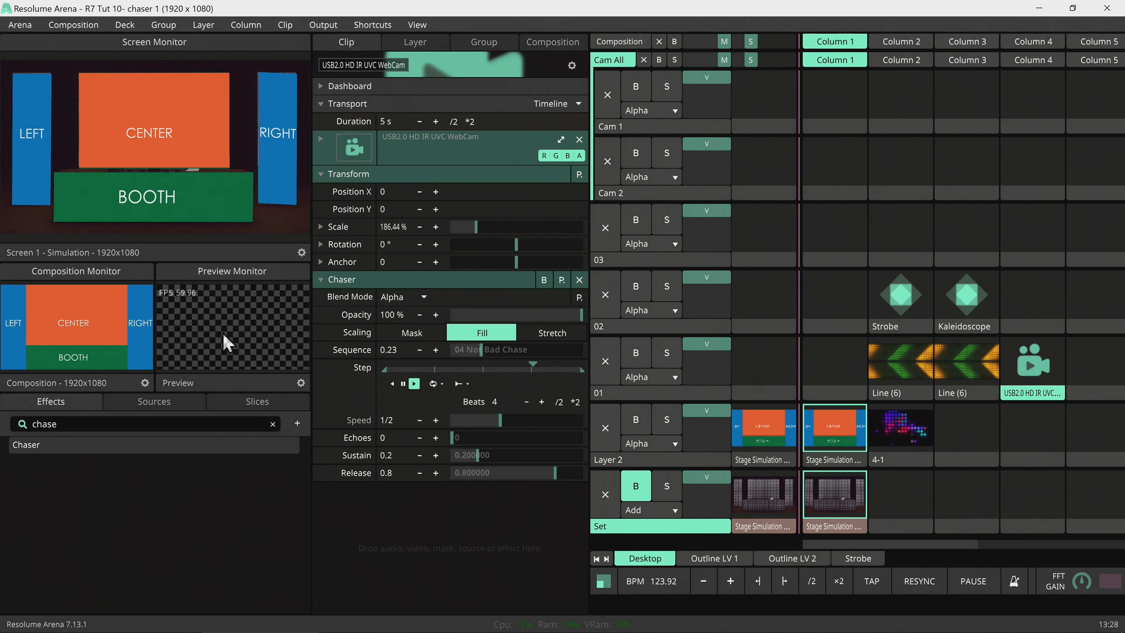
In full-screen Advanced Output, duplicate the Simulation screen and rename the copy 'SliceDump'.
key(ctrl+shift+a)
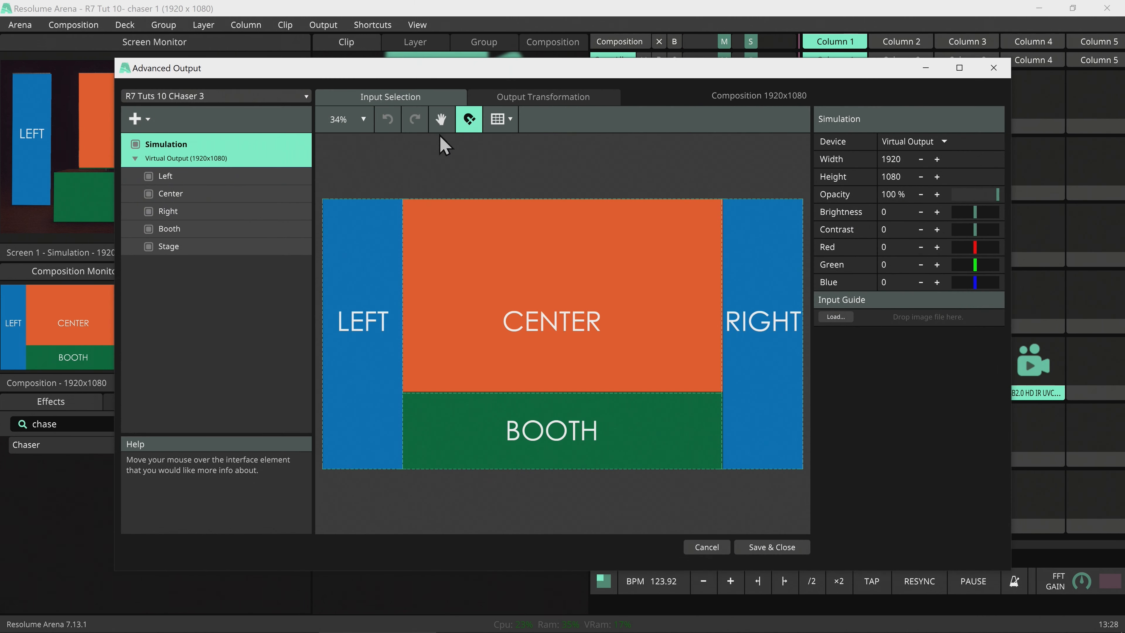
double_click(464, 68)
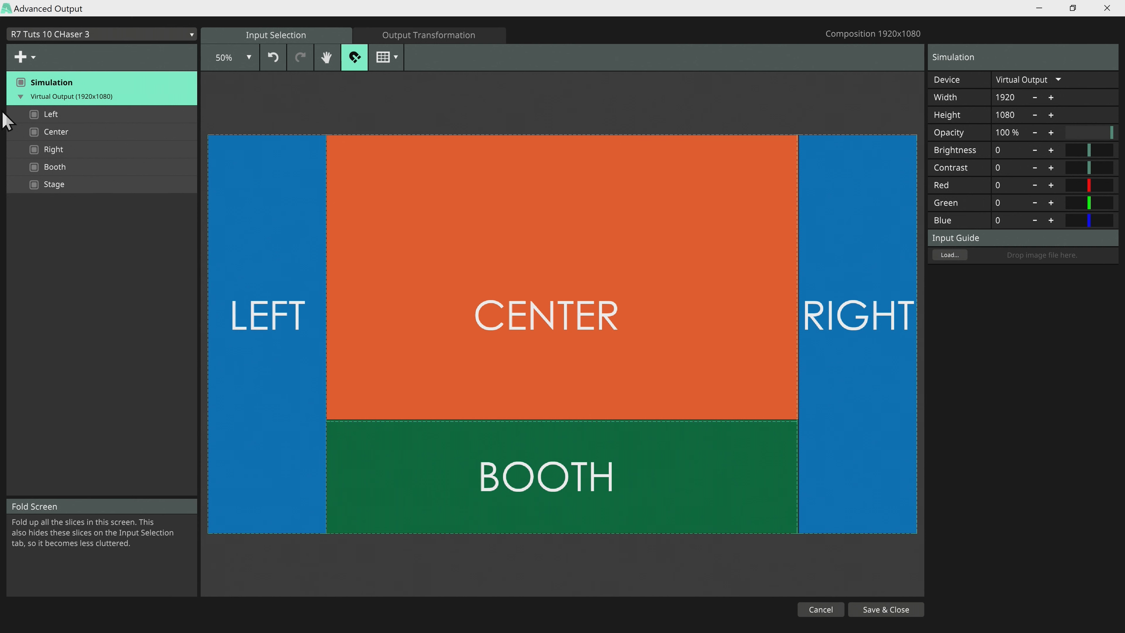
click(20, 97)
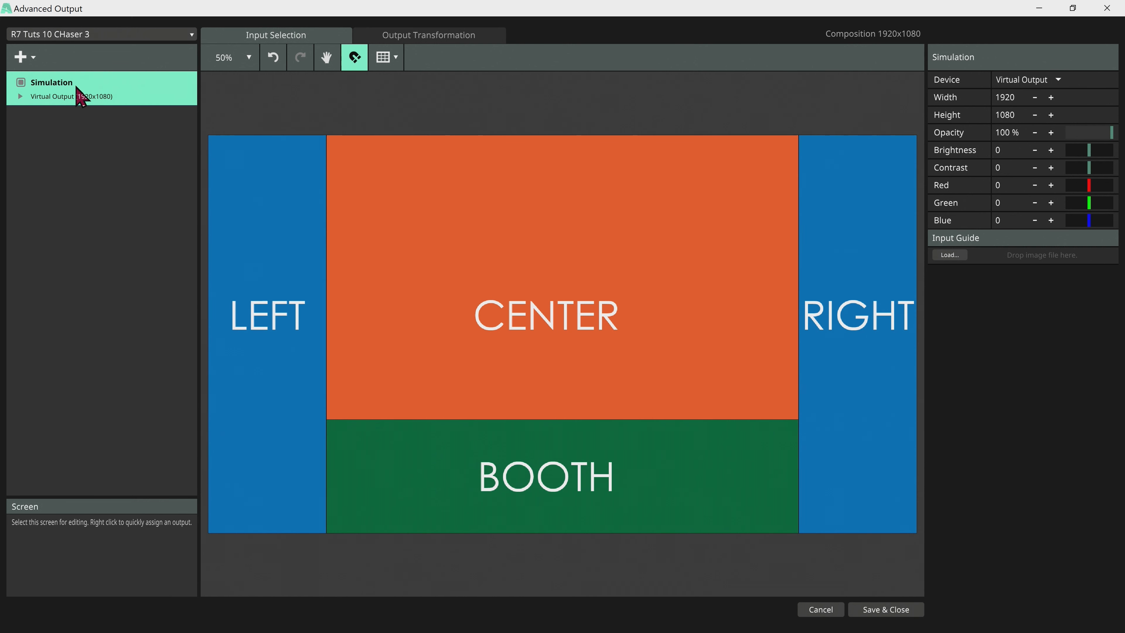
key(ctrl+d)
double_click(45, 119)
text(S)
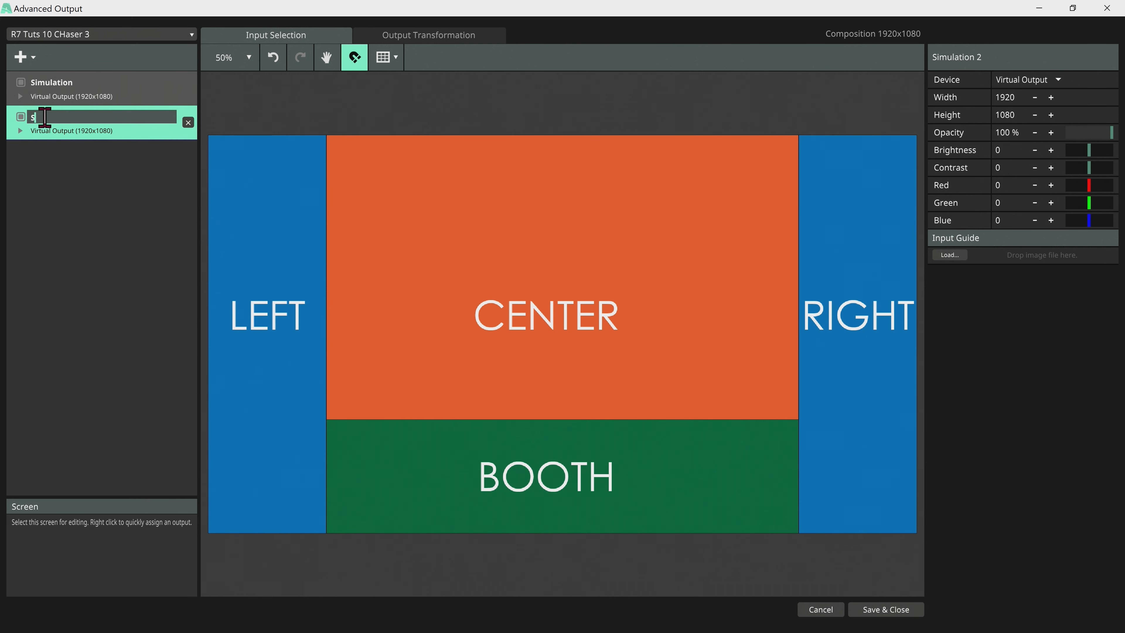
text(liceDump)
key(Return)
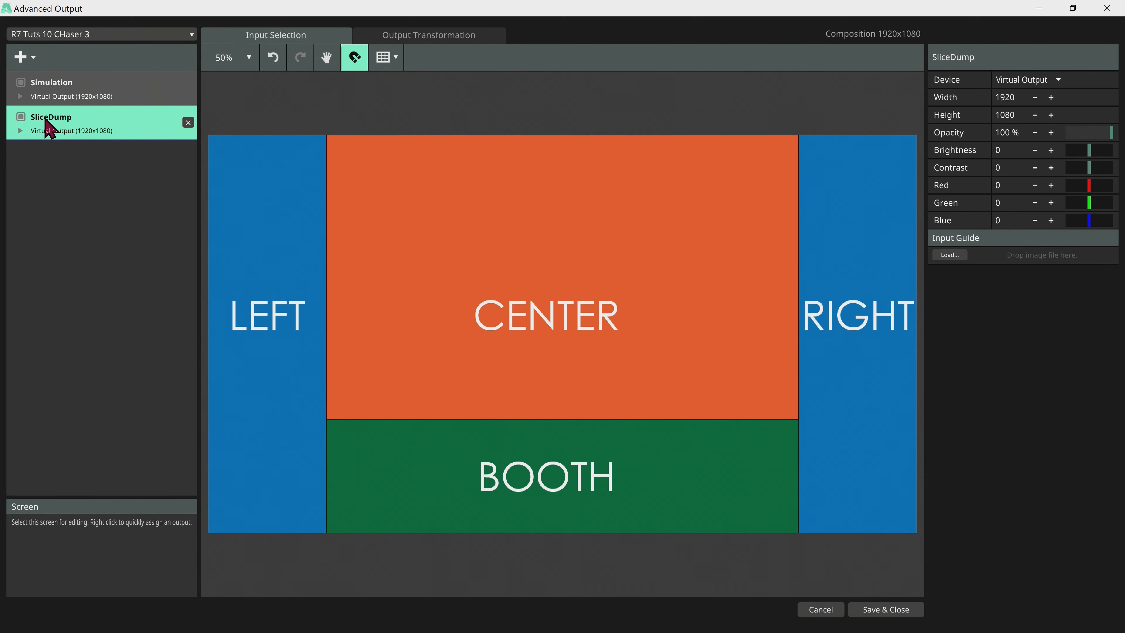
click(21, 131)
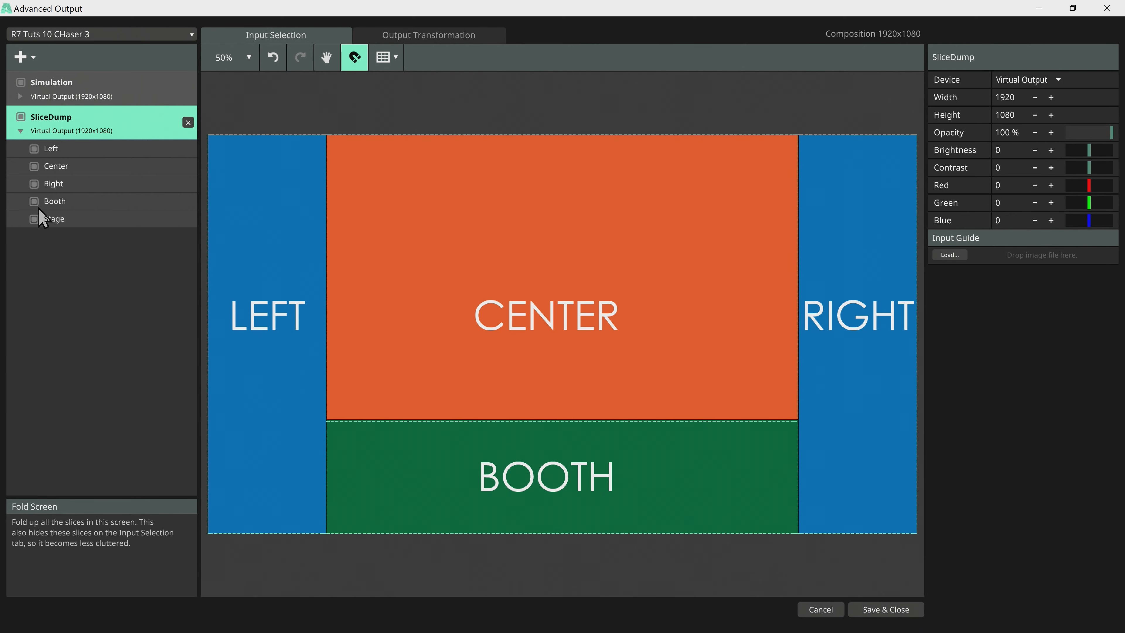
Delete the Stage slice and resize Center to width 1275/4 and height 777/3.
click(156, 221)
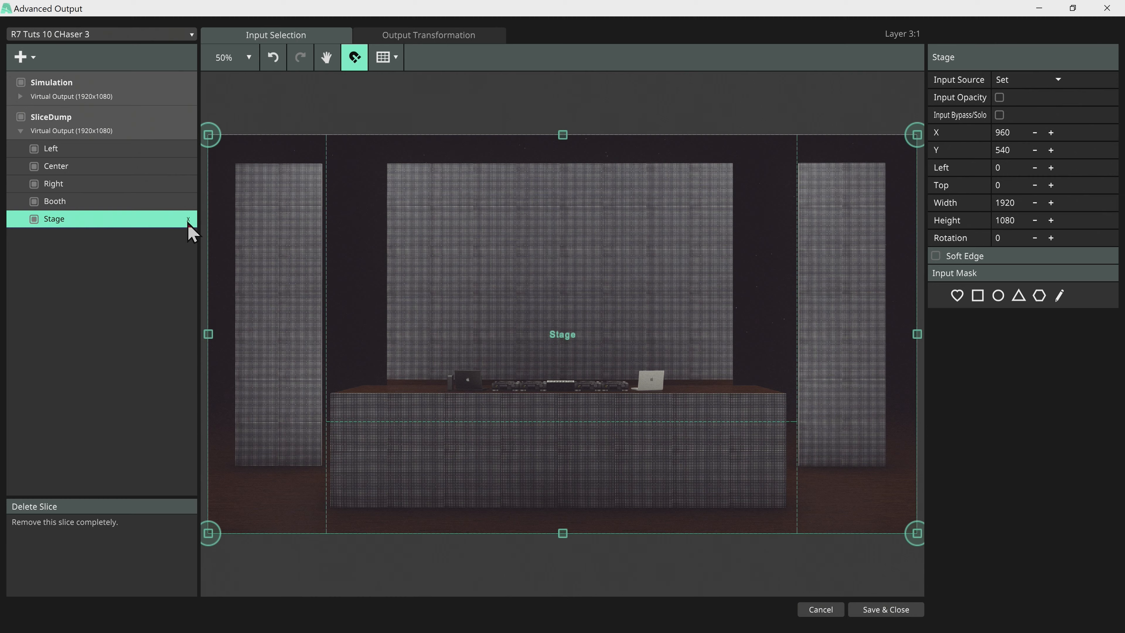
click(188, 219)
click(71, 167)
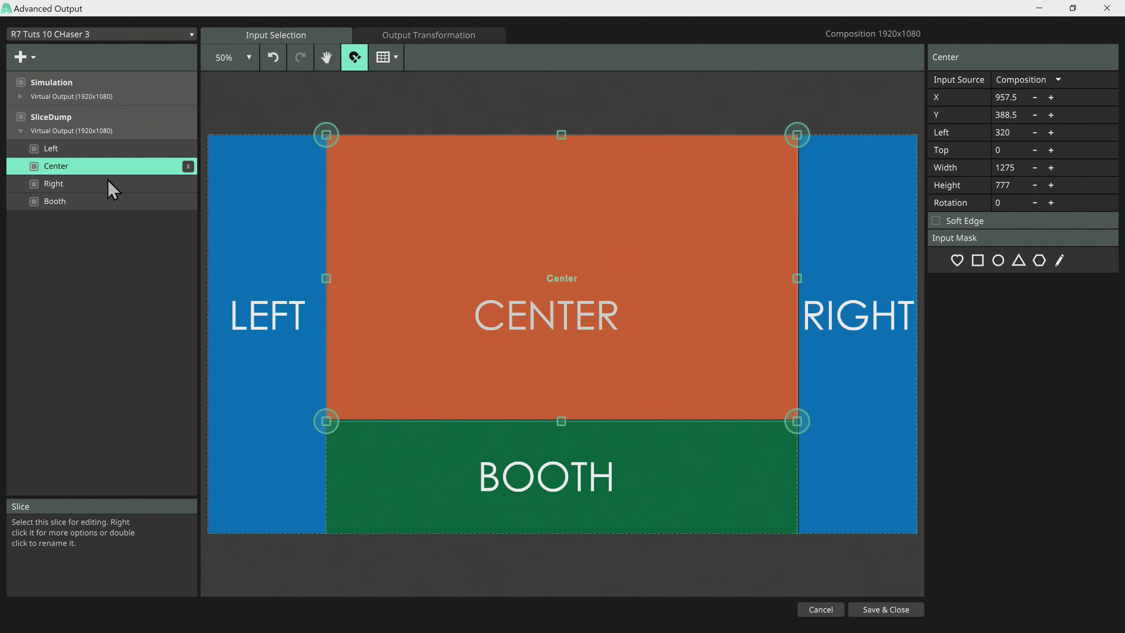
click(1018, 167)
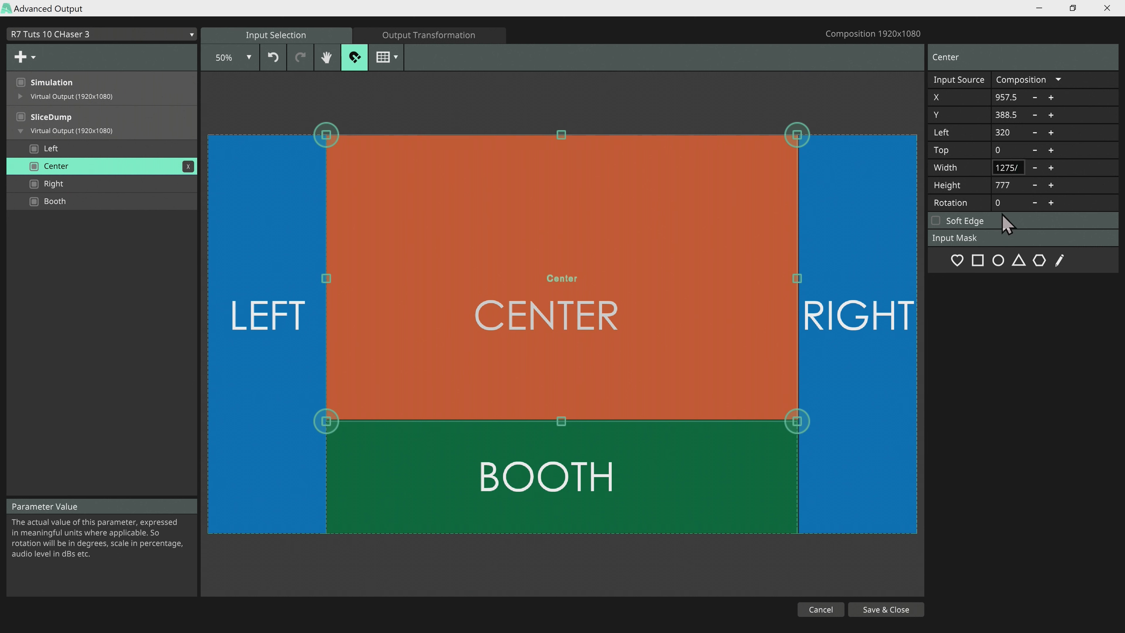
text(/4)
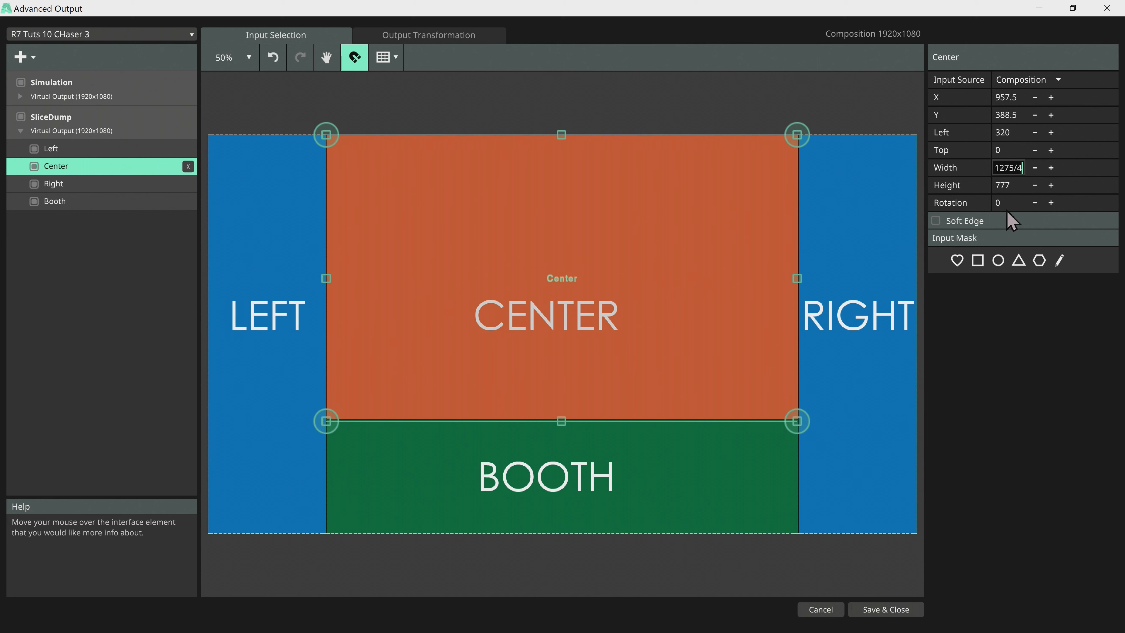
click(1021, 185)
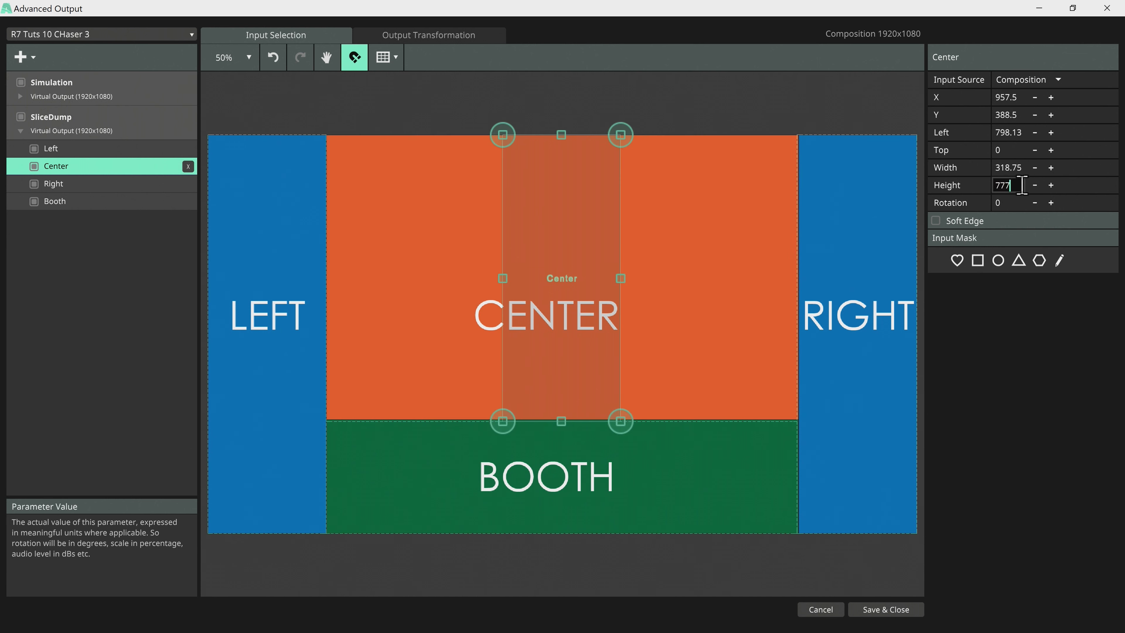
text(/3)
key(Return)
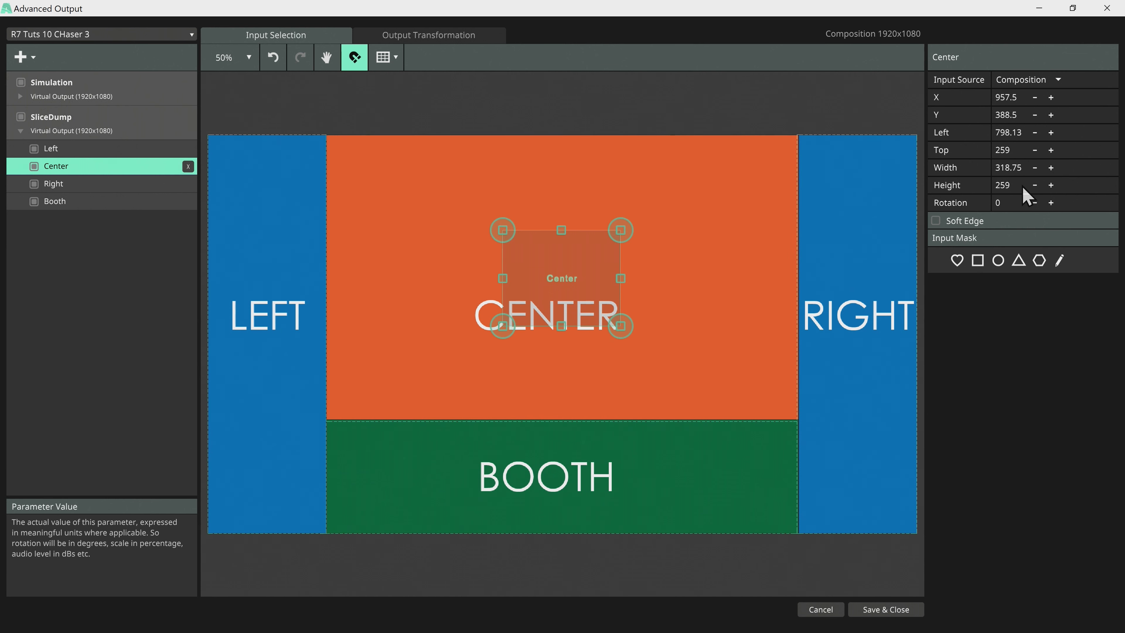
Move the Center slice to the top-left and duplicate it rightwards along the top row.
drag(532, 264, 358, 173)
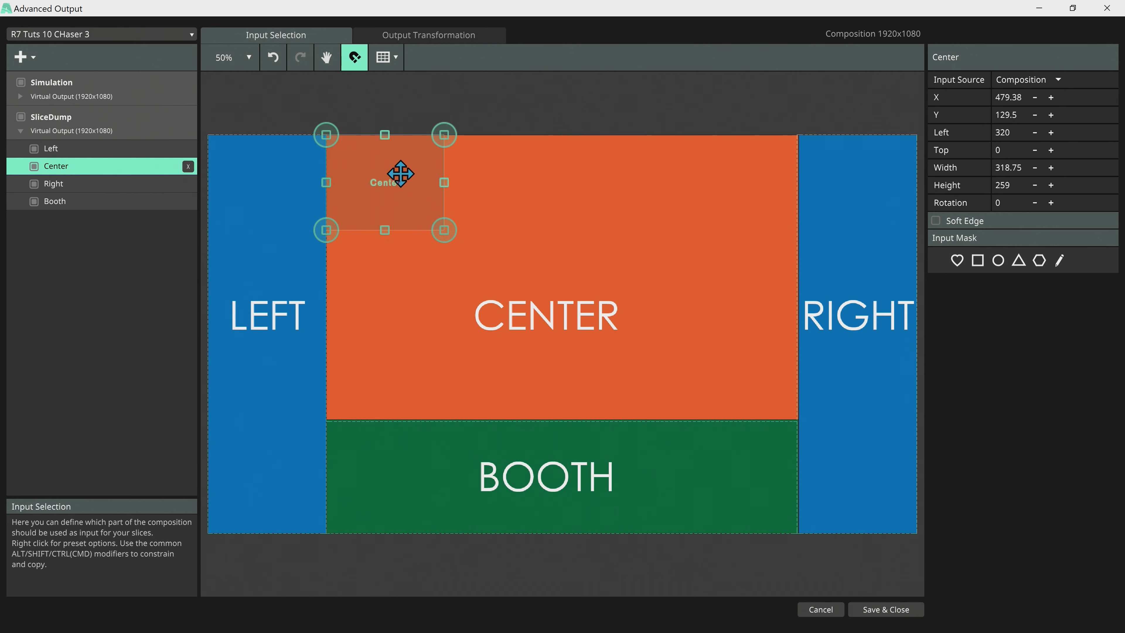
key(ctrl+d)
drag(411, 180, 522, 181)
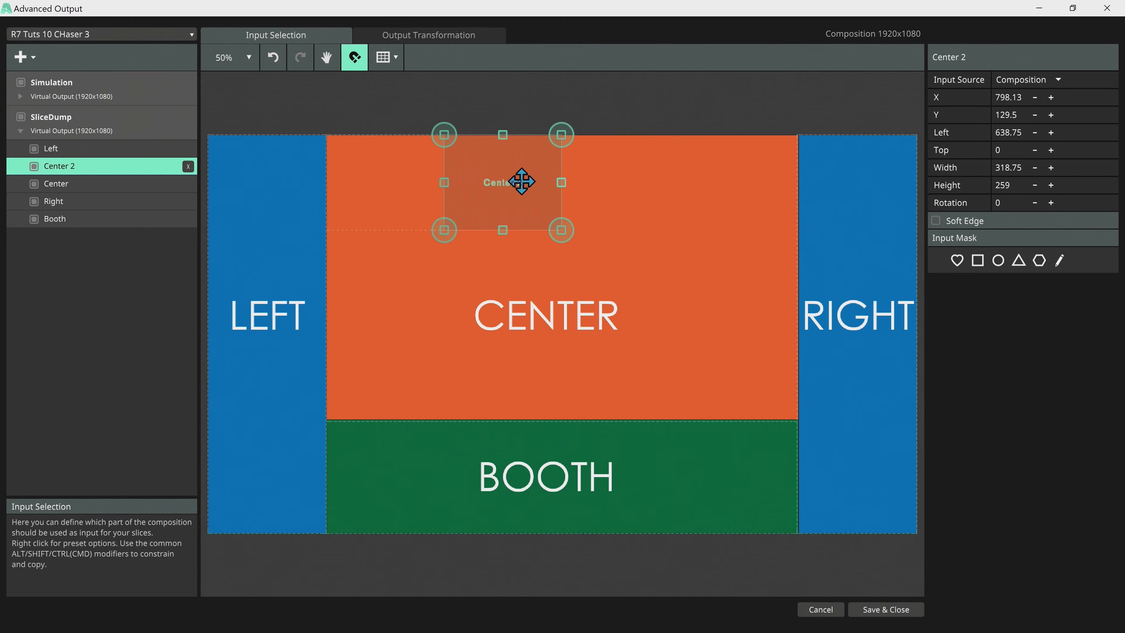
ctrl+click(58, 183)
key(ctrl+d)
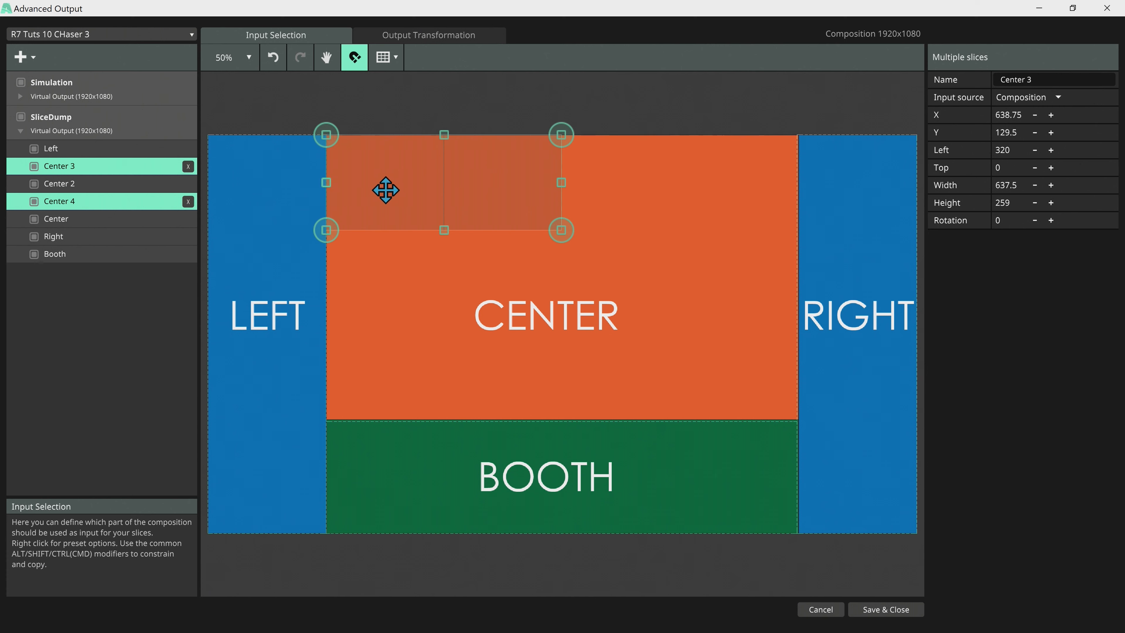